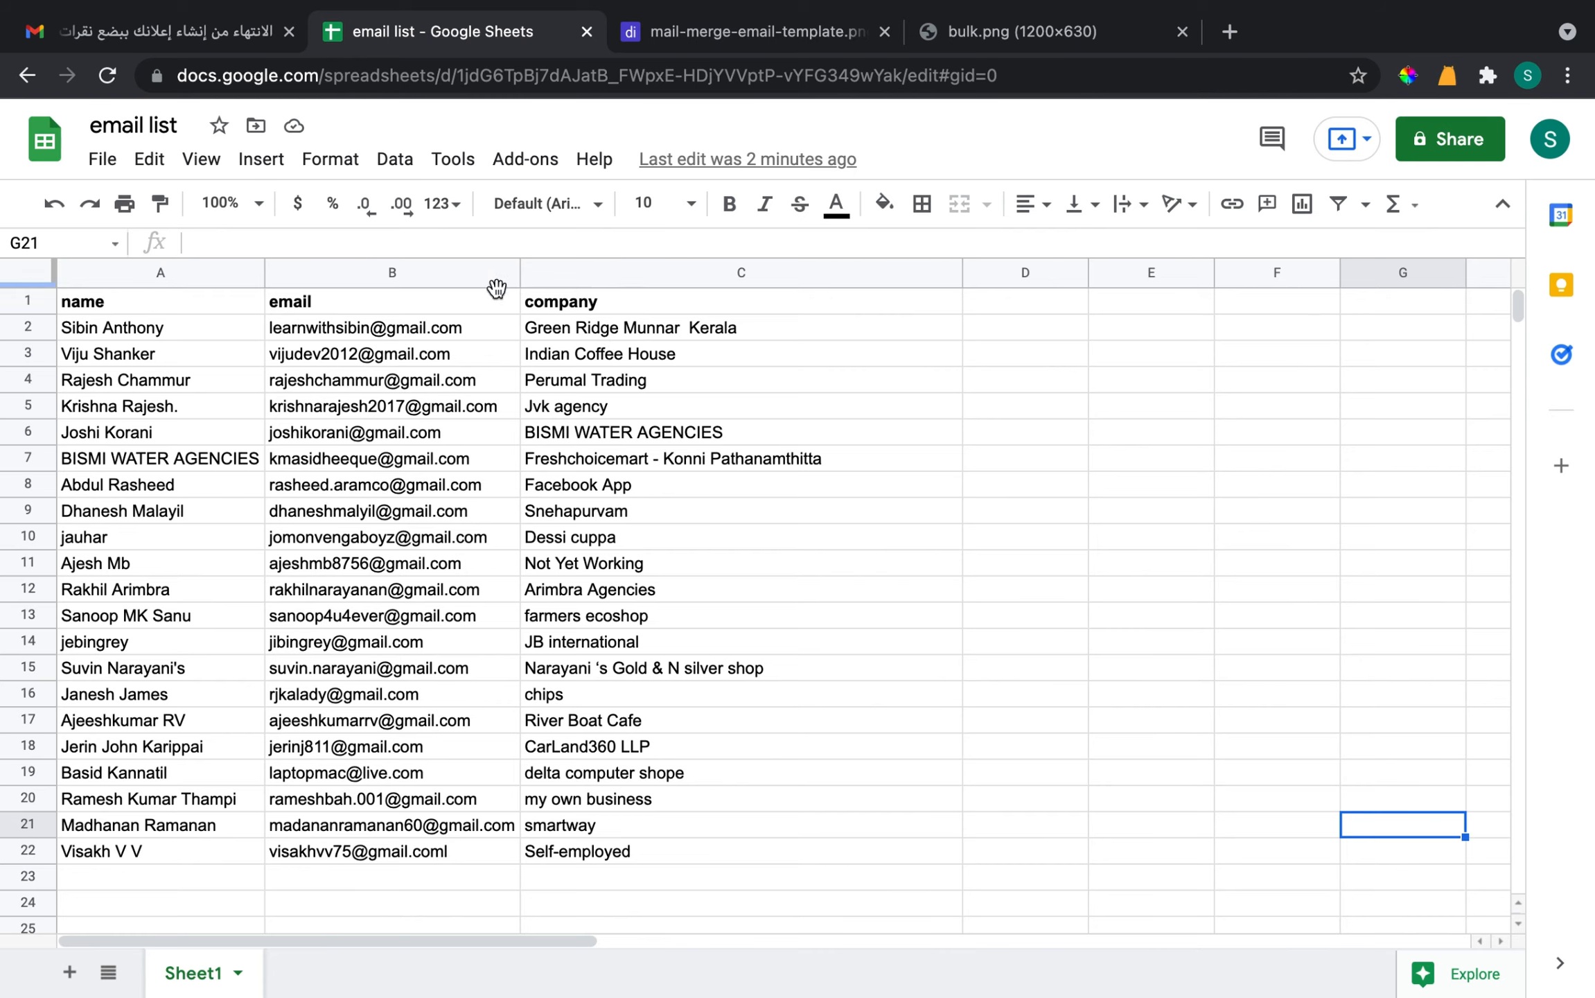
Switch to Gmail and open the Invitation draft to review its greeting and message text
click(214, 32)
click(1320, 988)
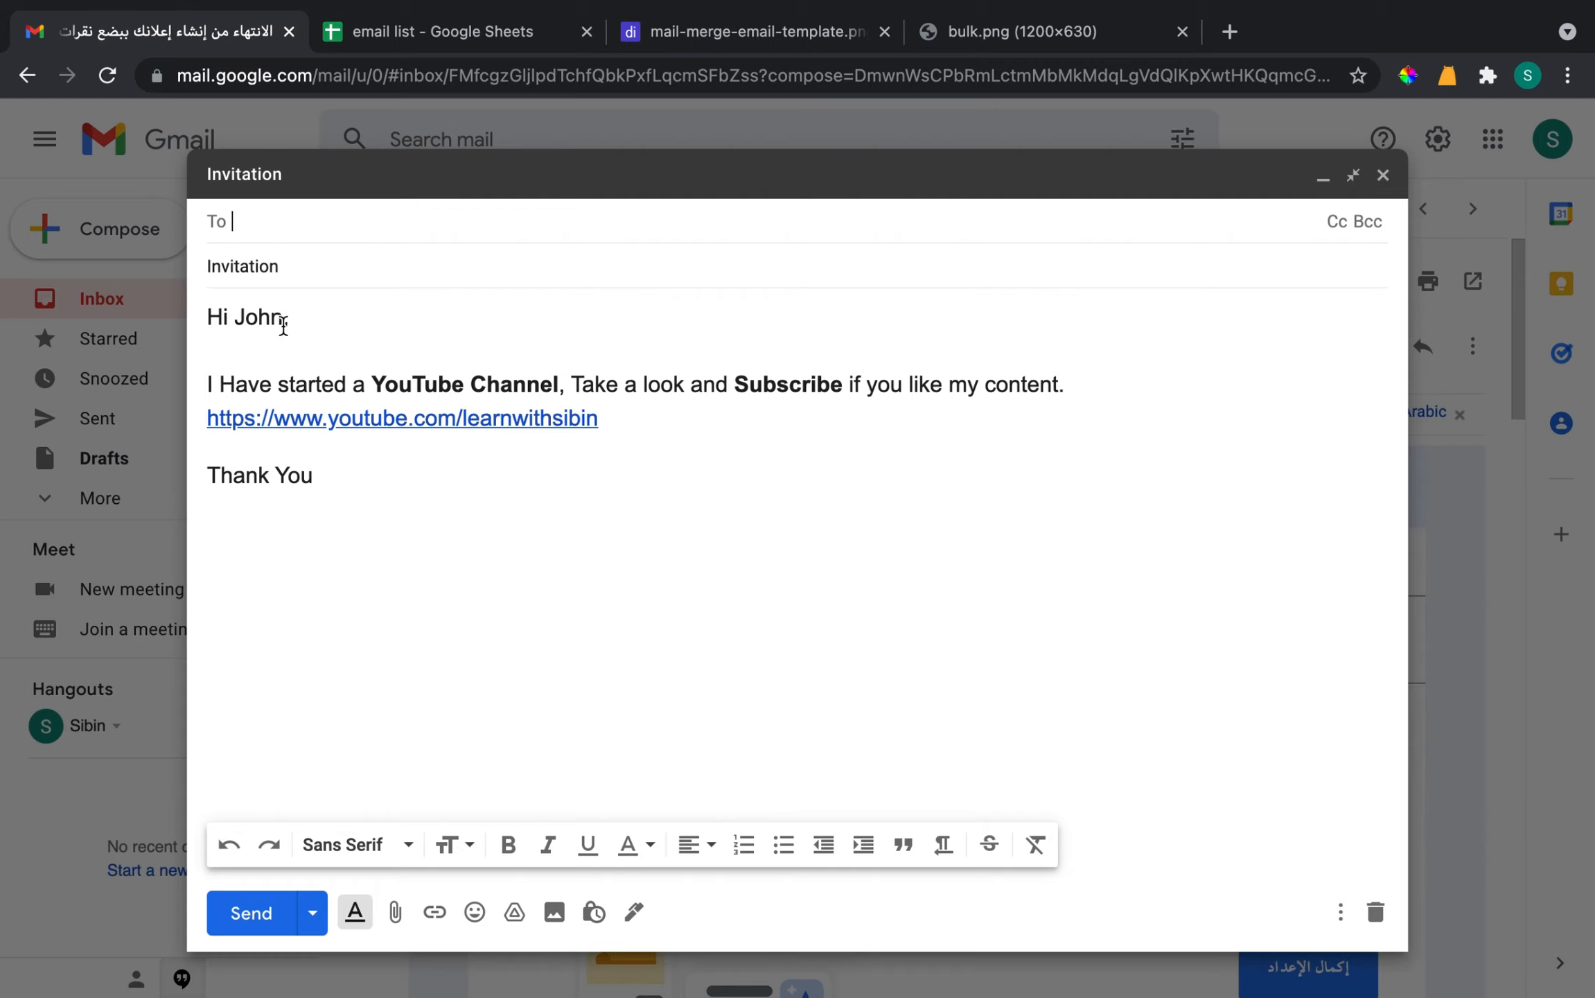
click(338, 453)
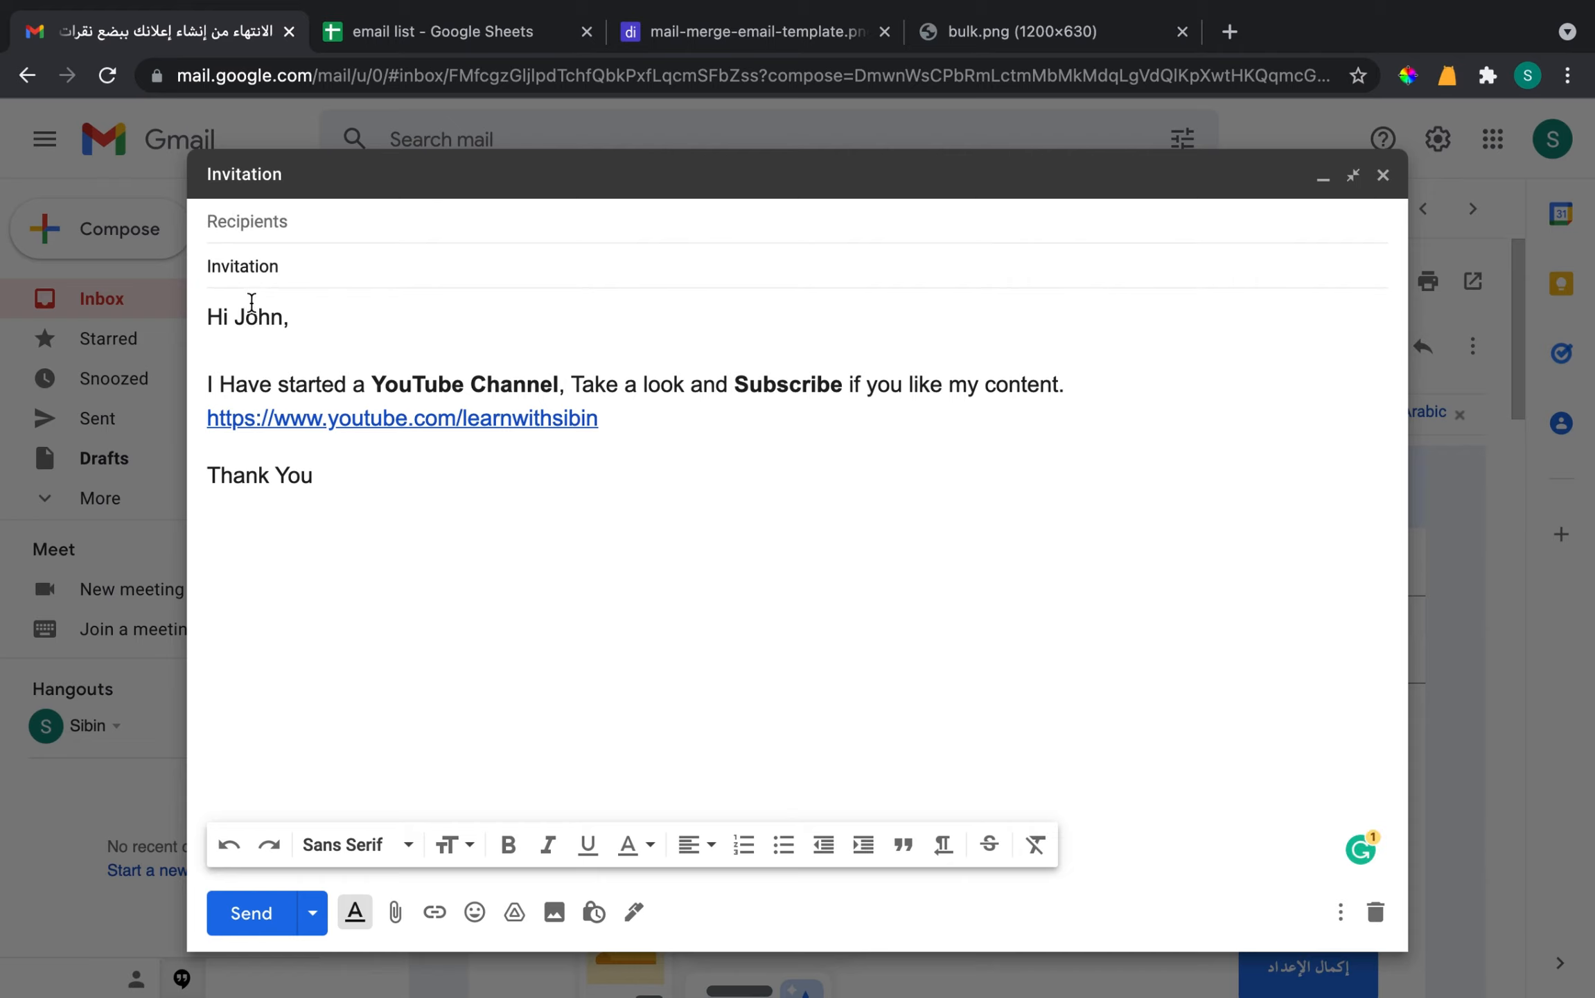
click(237, 357)
In the email list sheet in Google Sheets, search the add-on marketplace for Yet Another Mail Merge: Mail Merge for Gmail
click(444, 32)
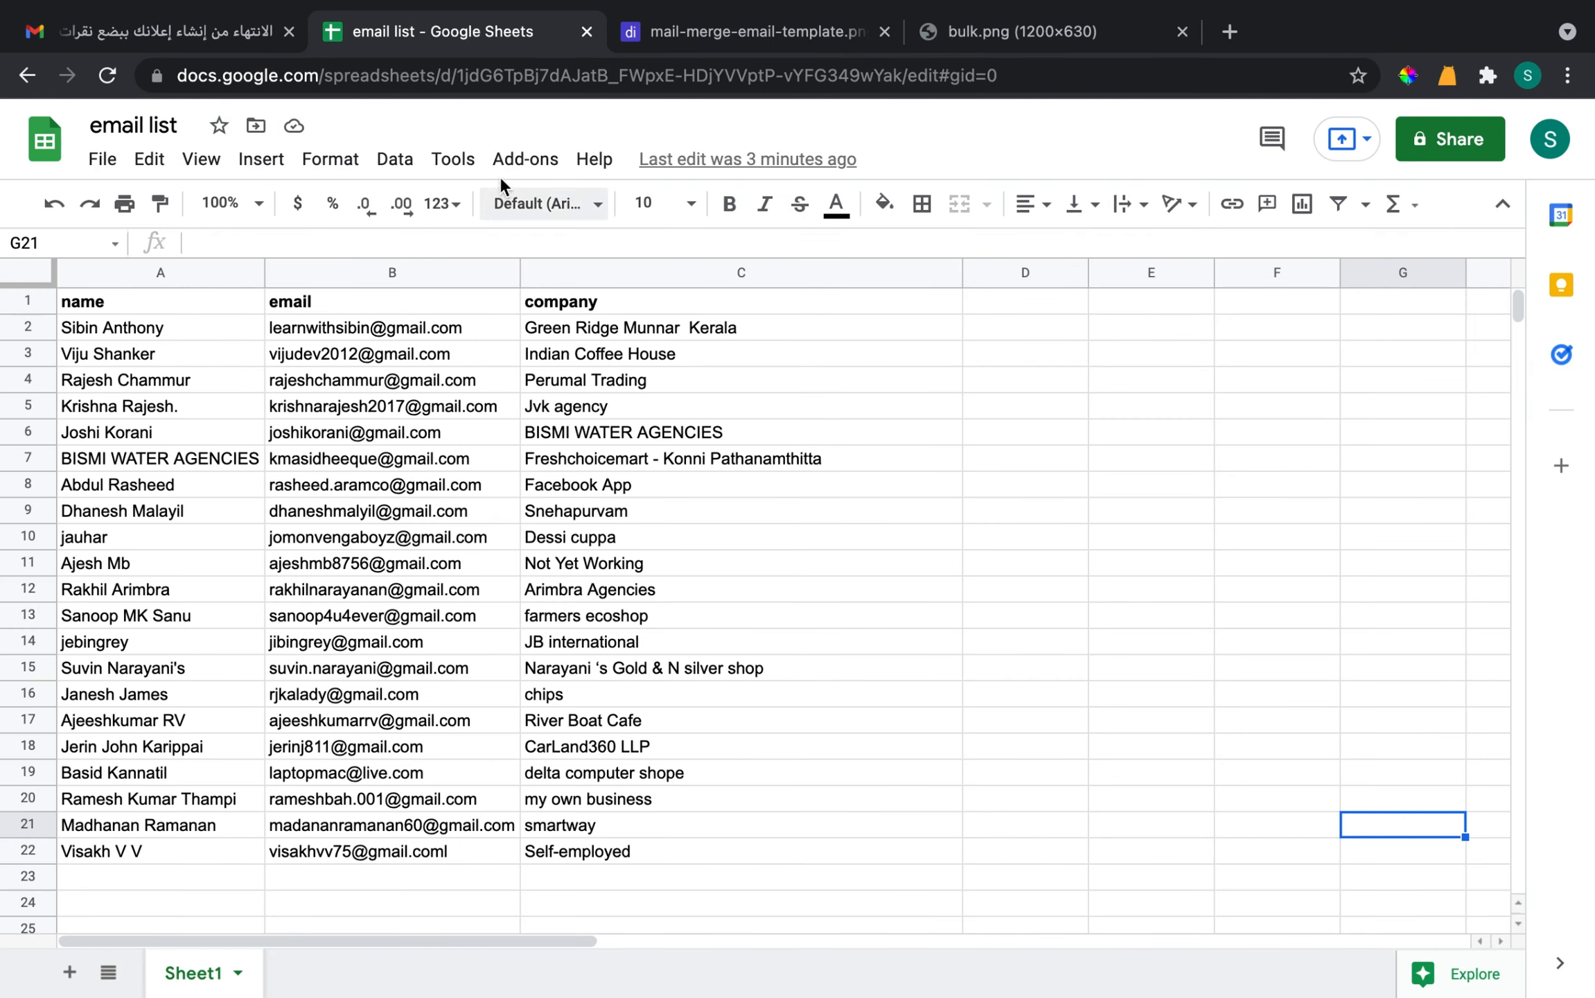
click(521, 163)
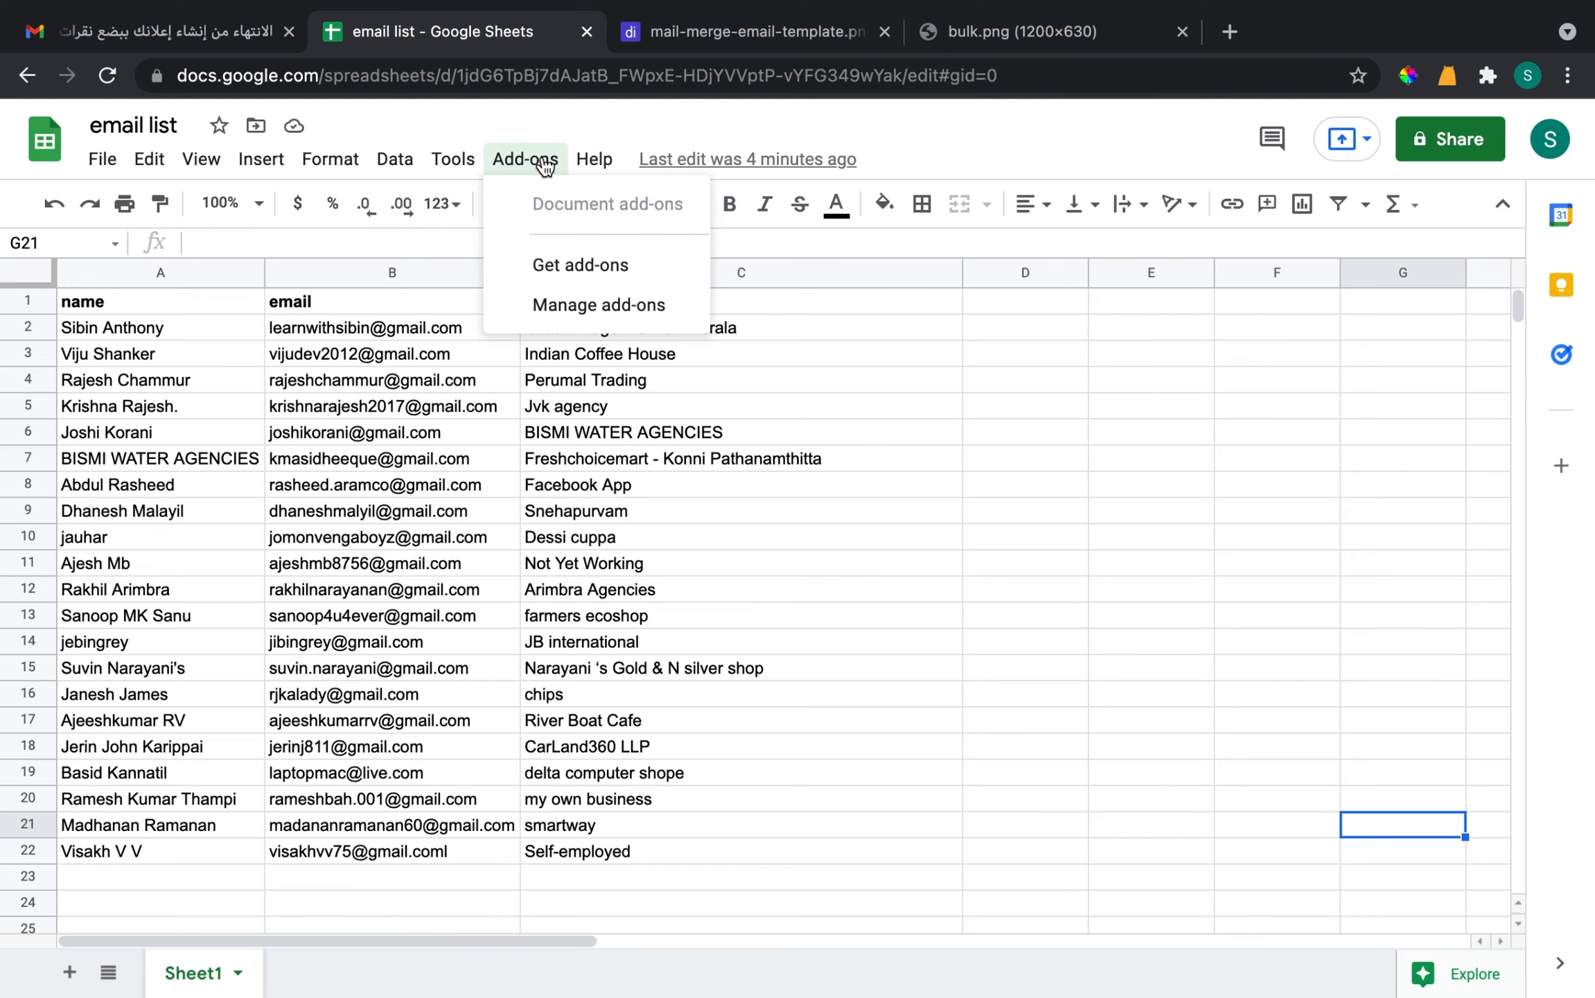
click(599, 267)
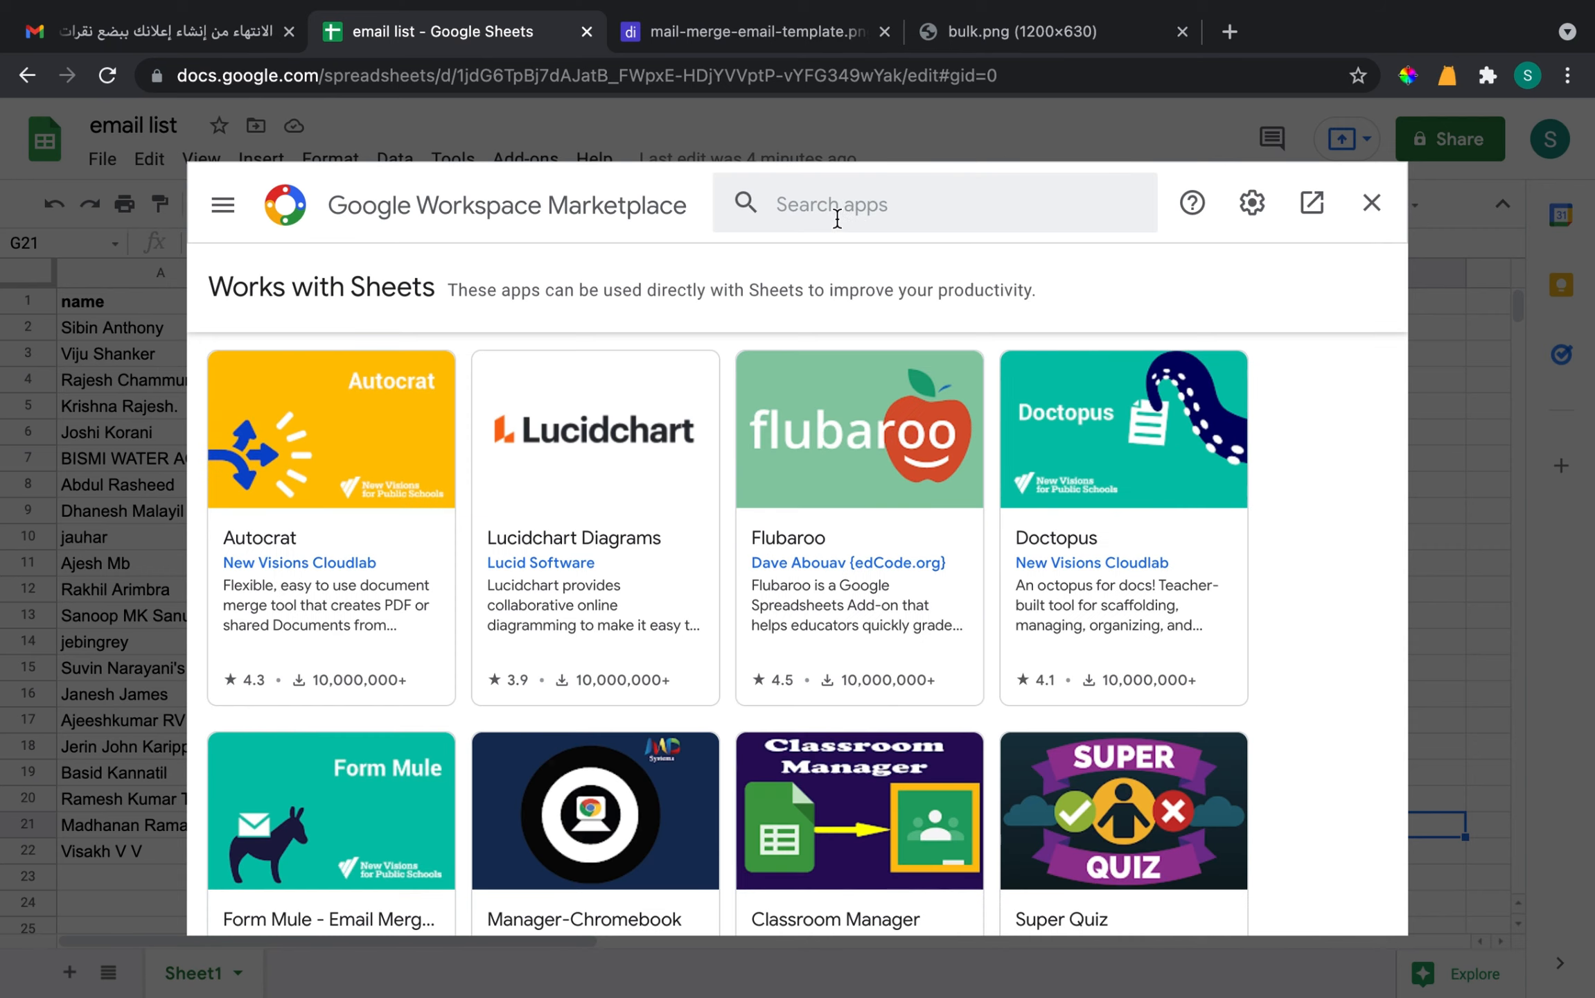
click(883, 203)
text(yet an)
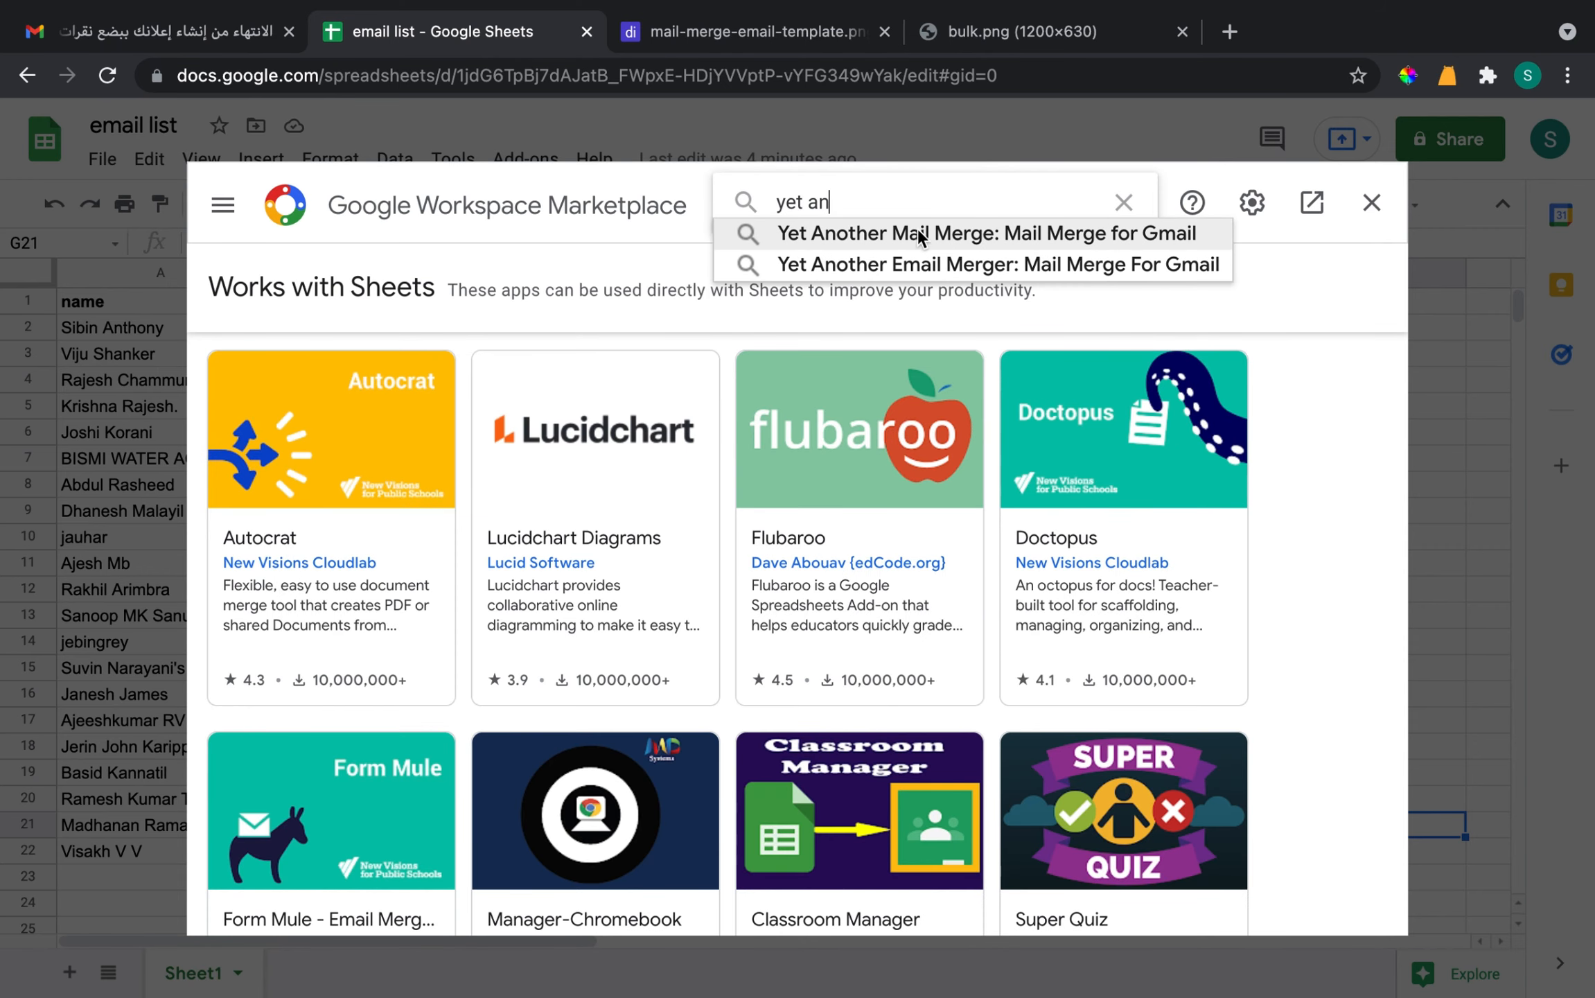
click(937, 234)
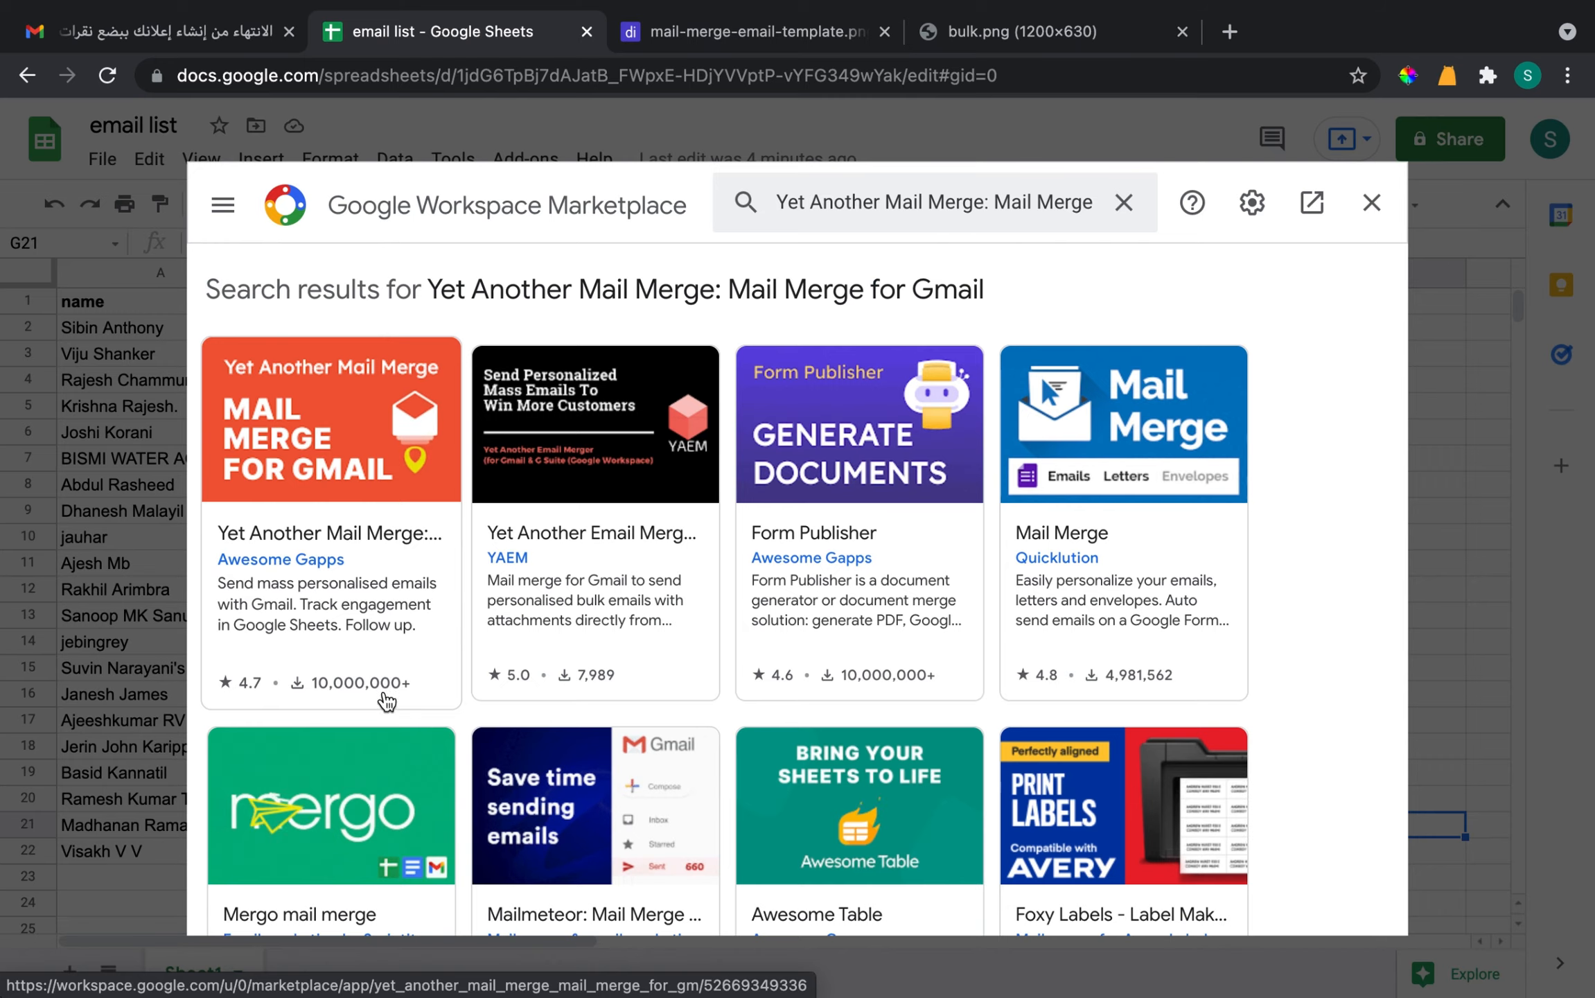
Install the Yet Another Mail Merge add-on by Awesome Gapps and authorize it with the existing Google account
click(362, 411)
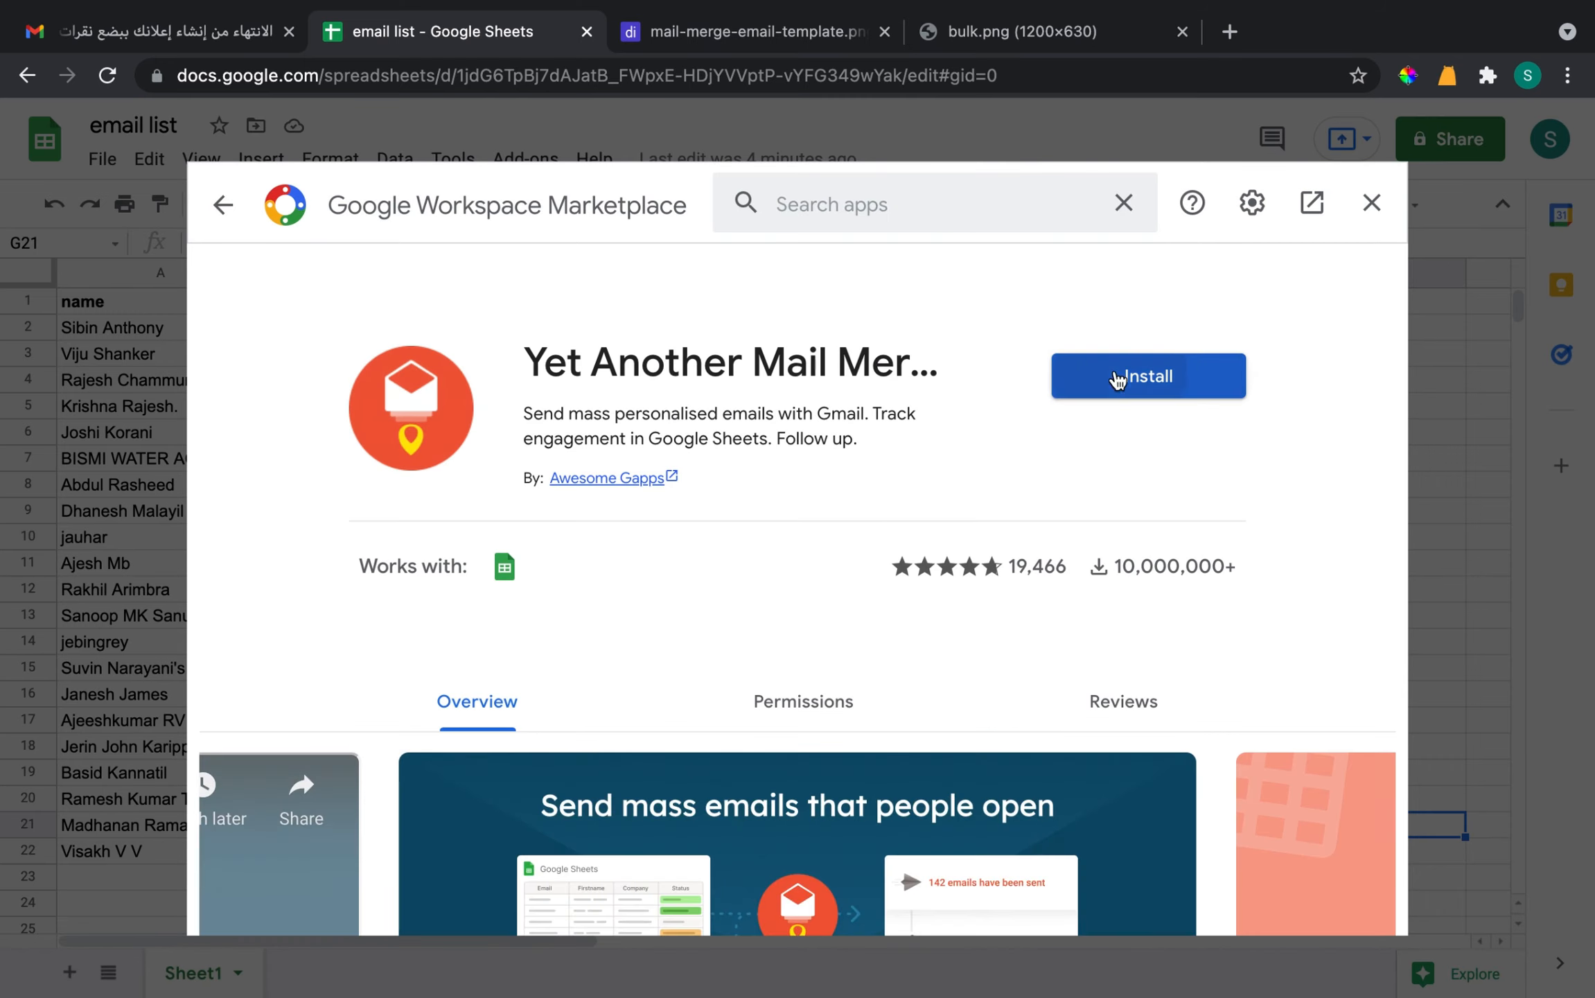
click(1117, 370)
click(975, 694)
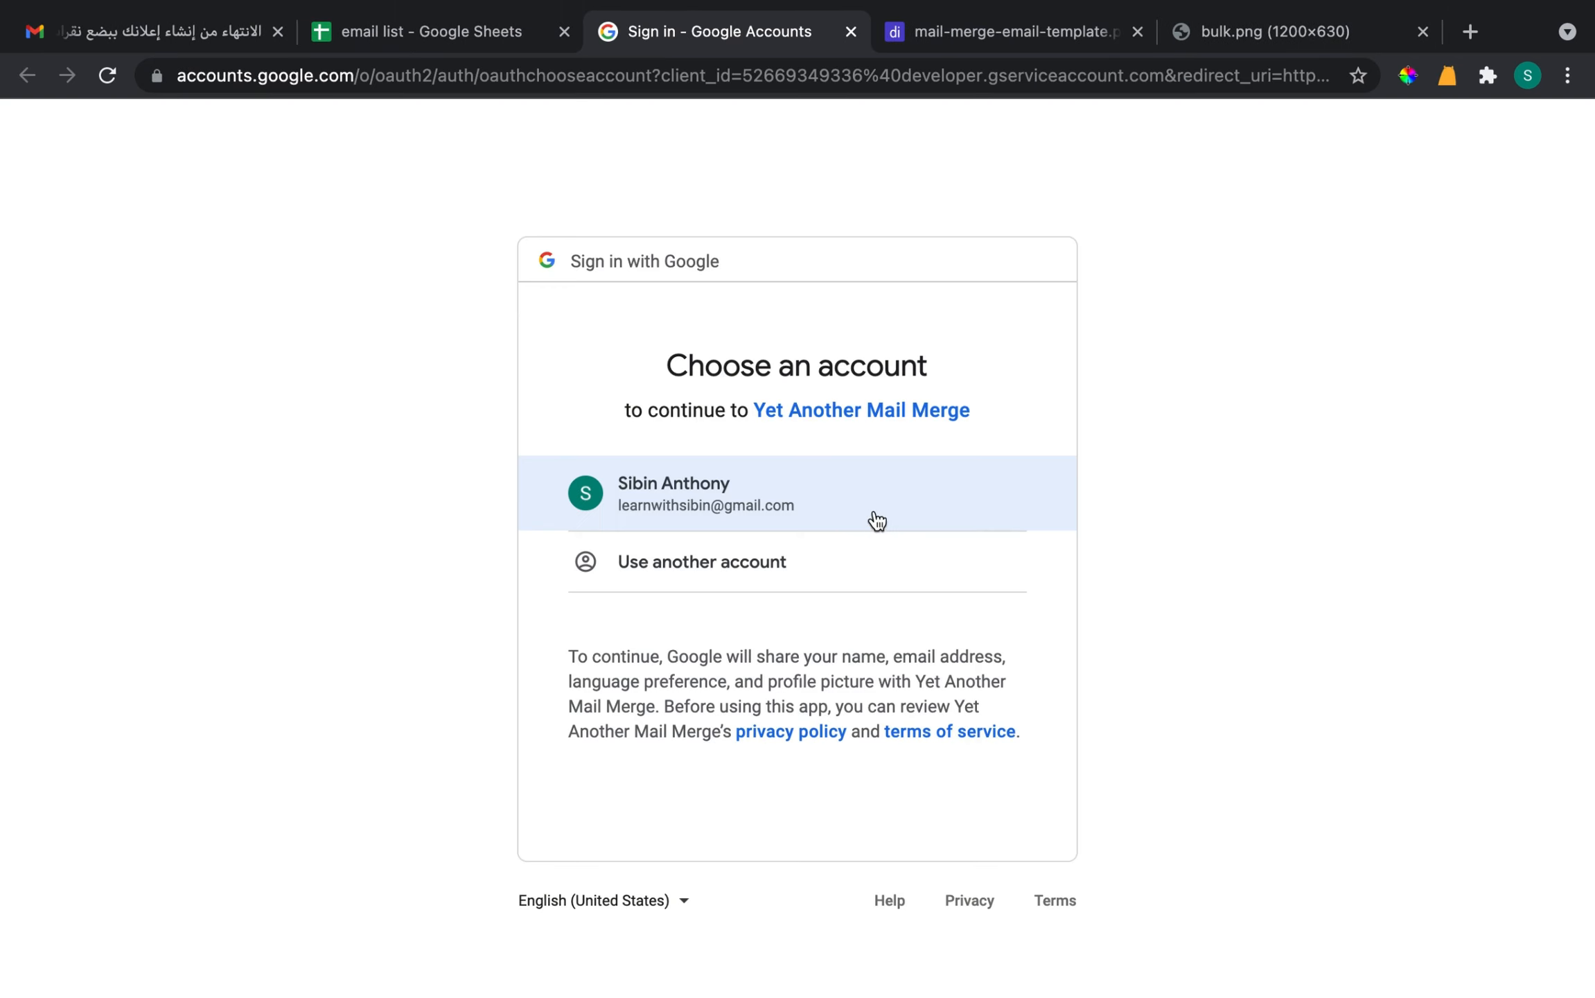
click(843, 500)
click(979, 811)
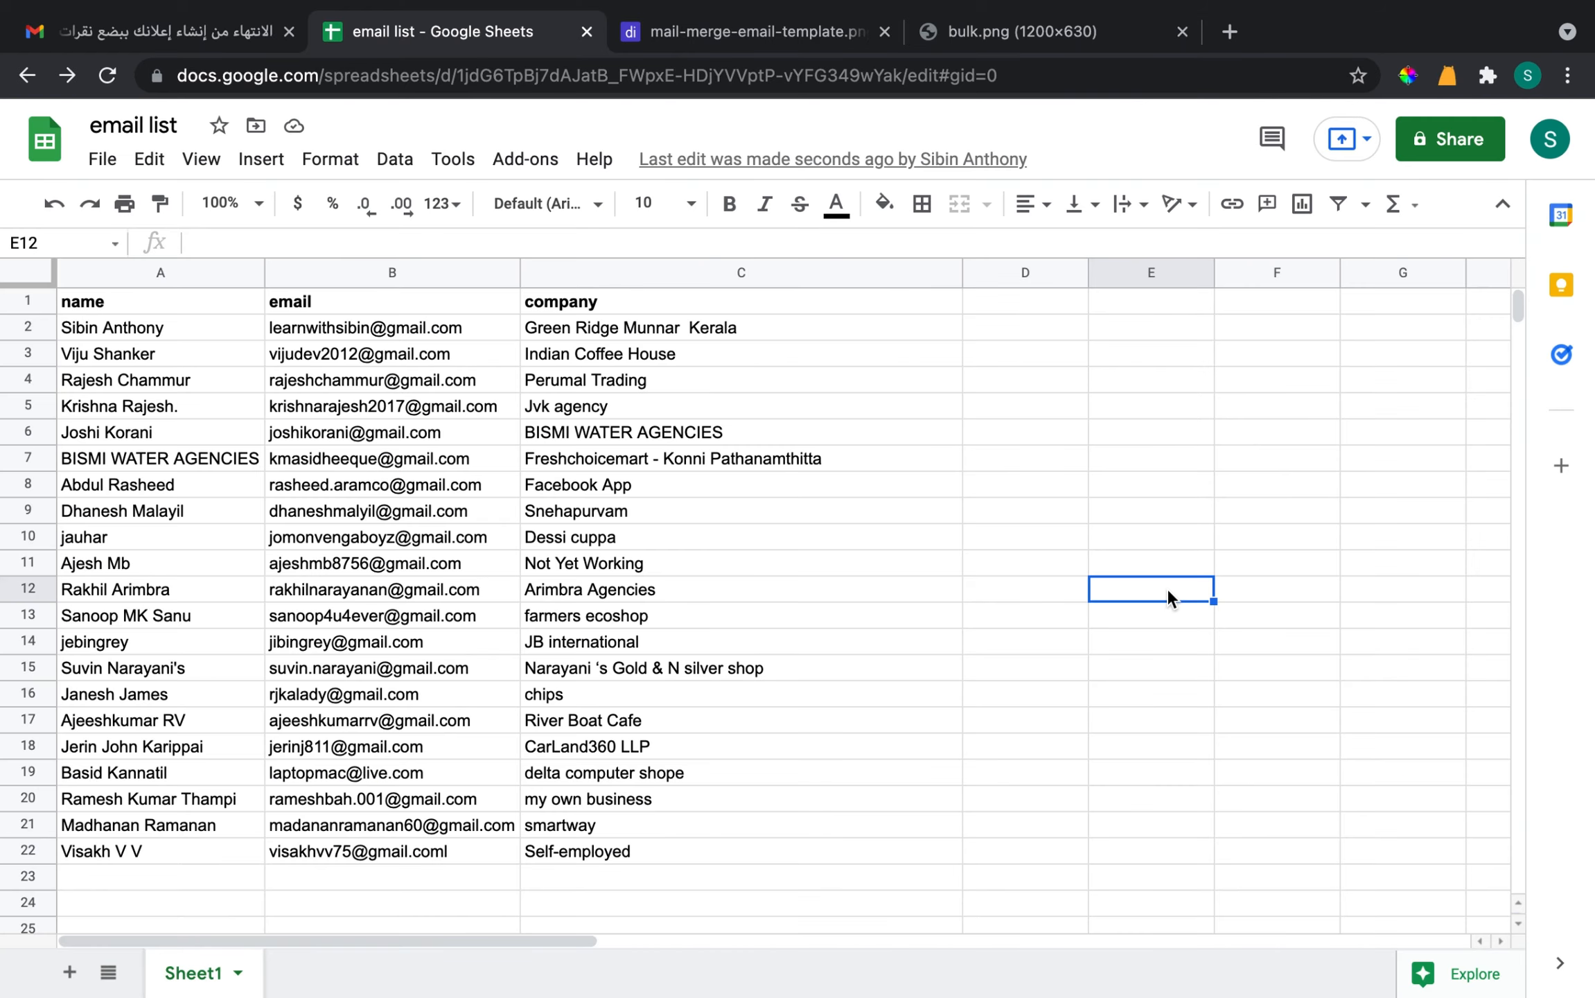
Start a mail merge with Yet Another Mail Merge, entering the sender's full name and opening the email template choices
click(526, 159)
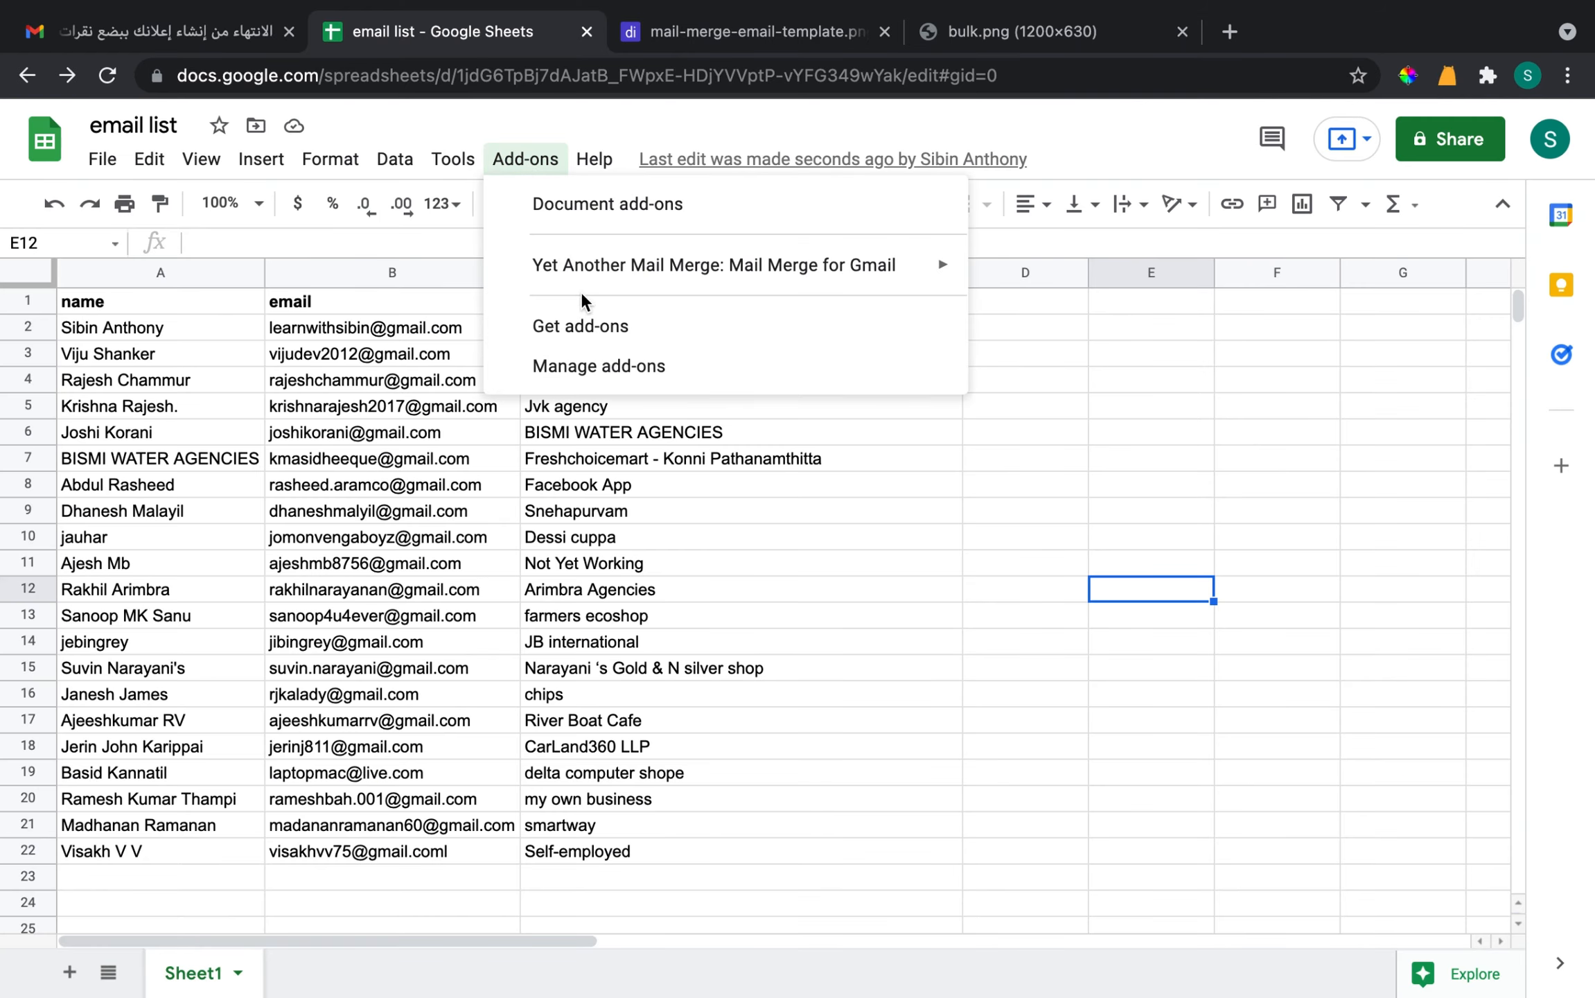
mouse_move(631, 279)
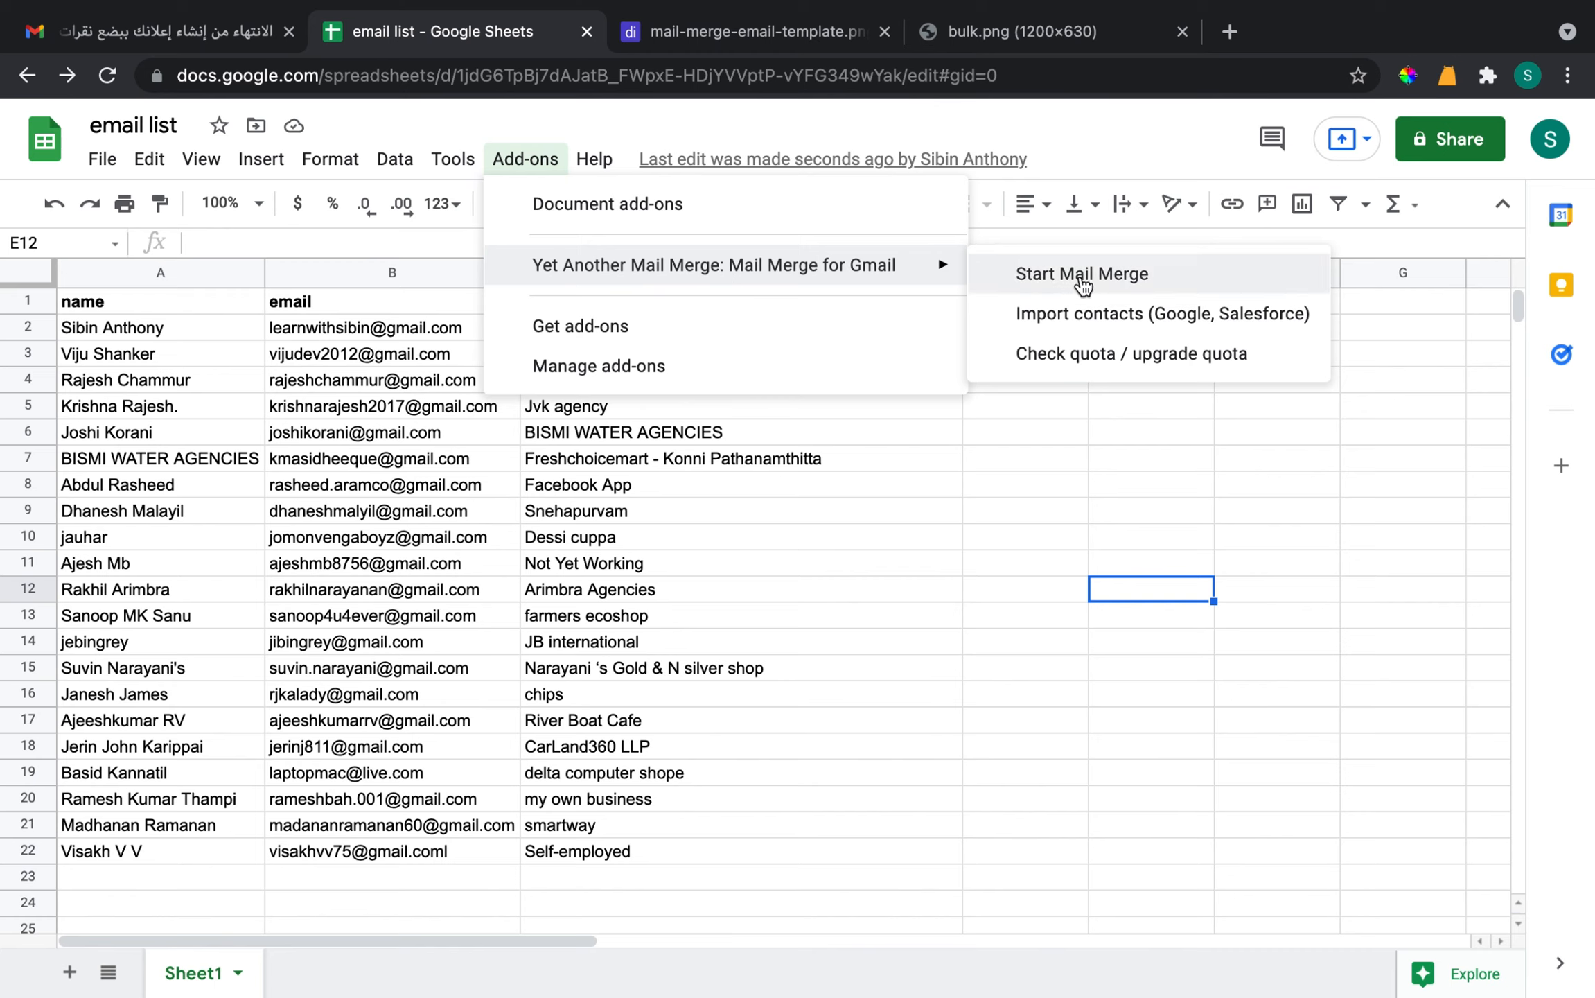
click(1083, 284)
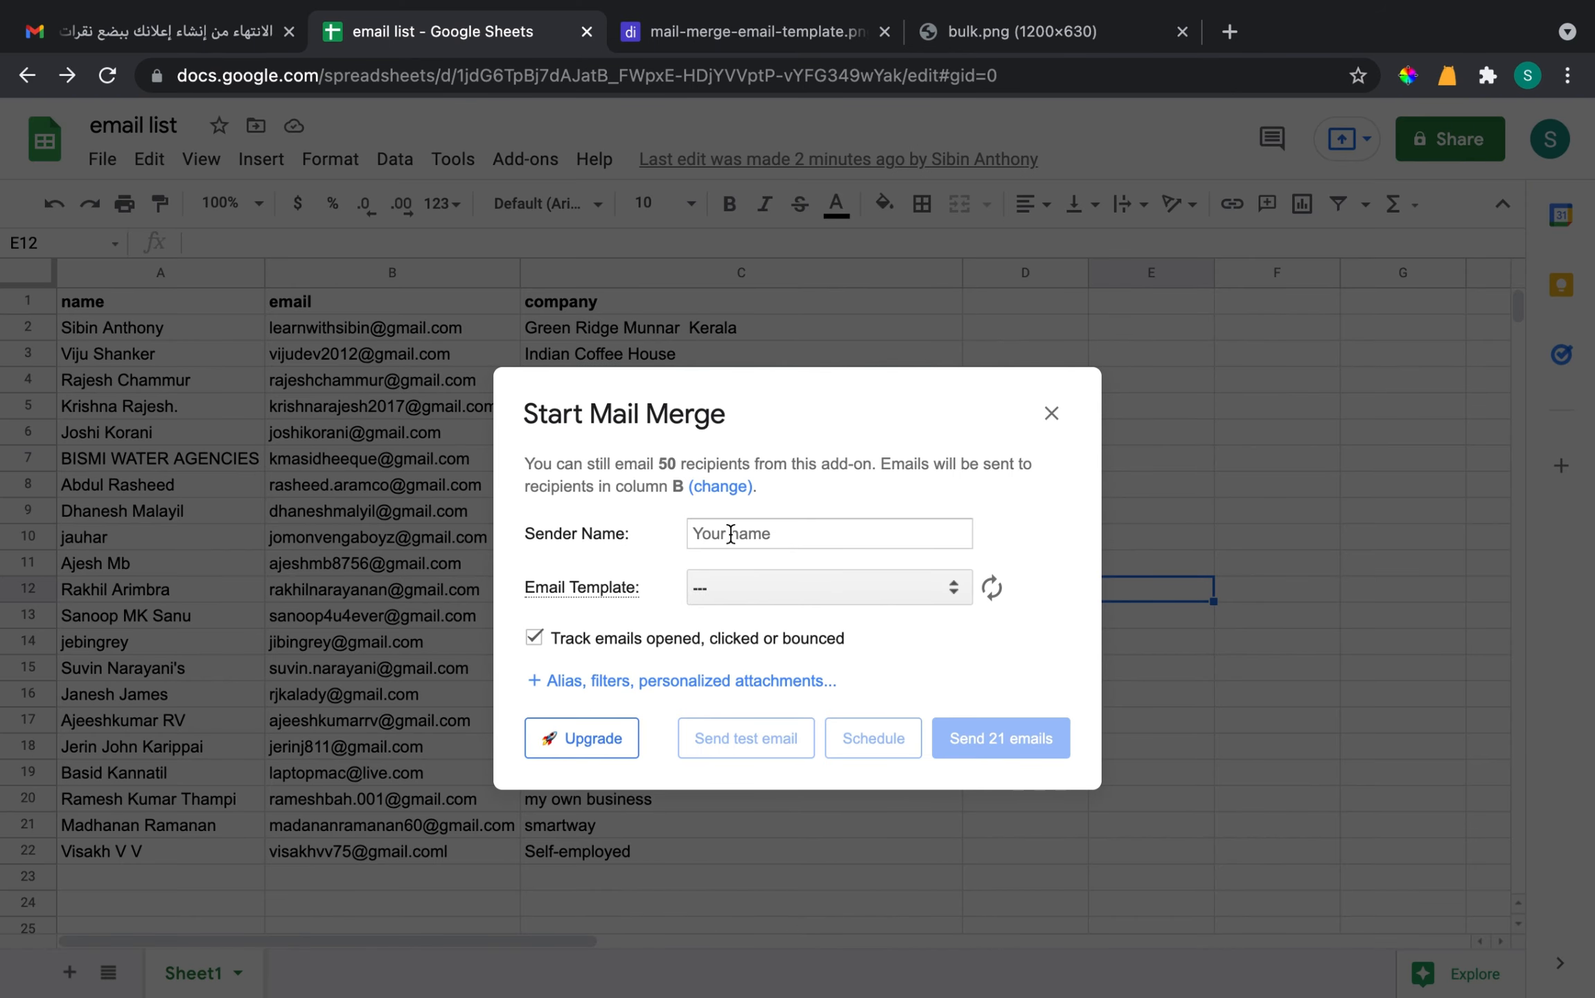
click(760, 536)
text(Sibin Anthony)
key(Tab)
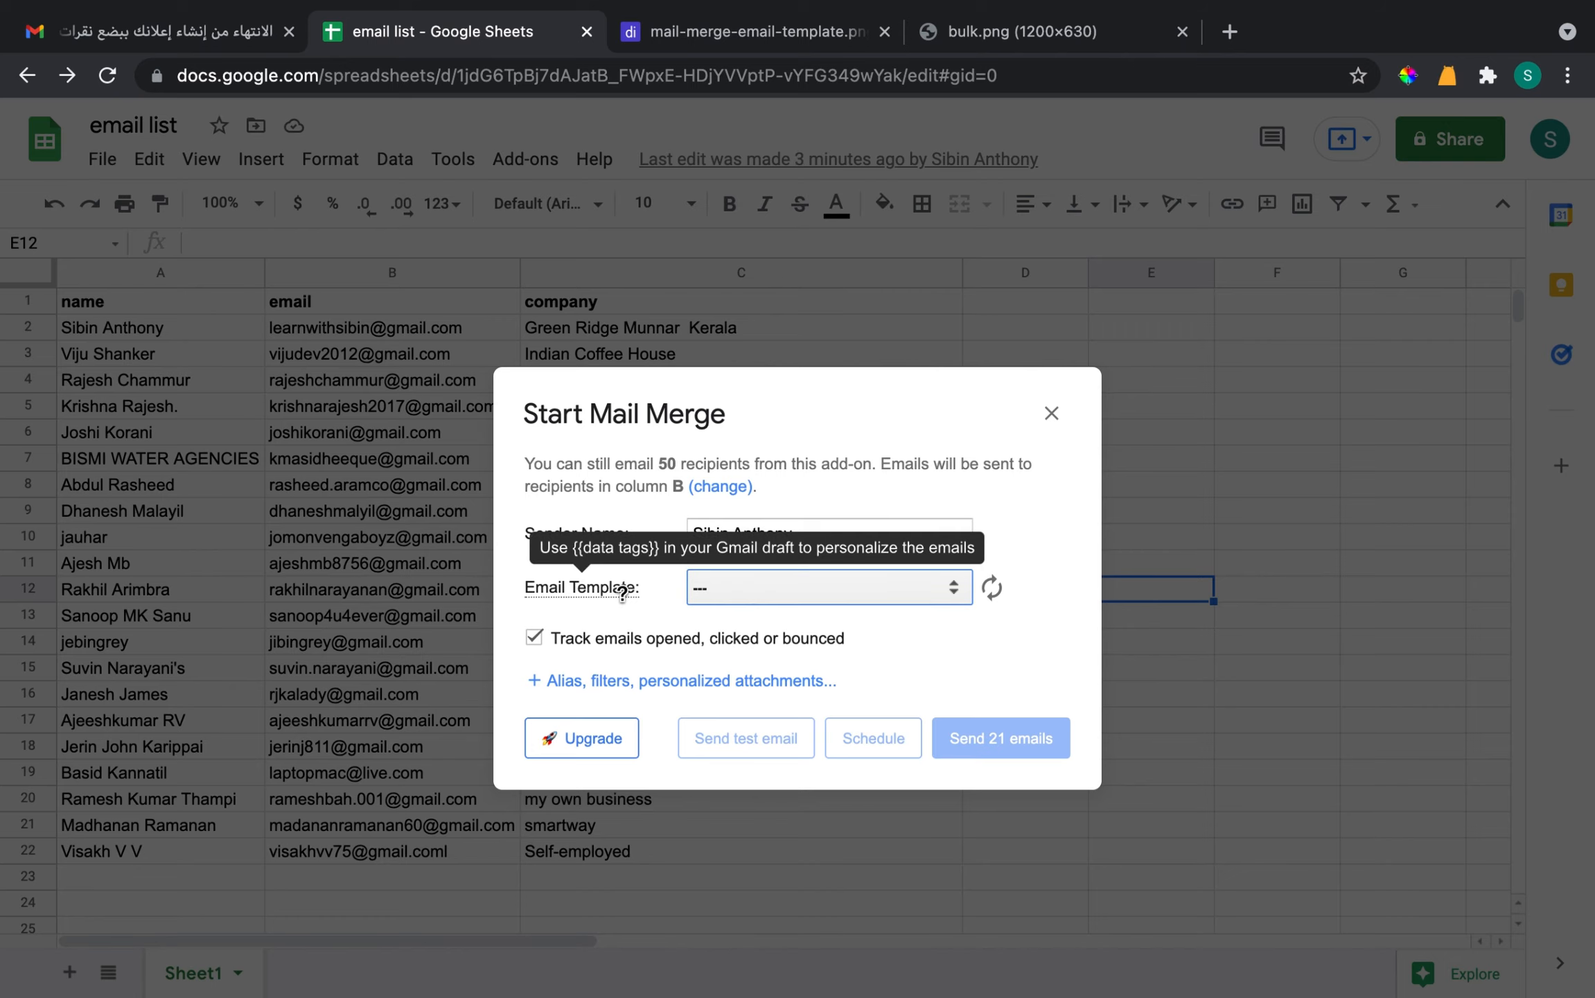
click(751, 588)
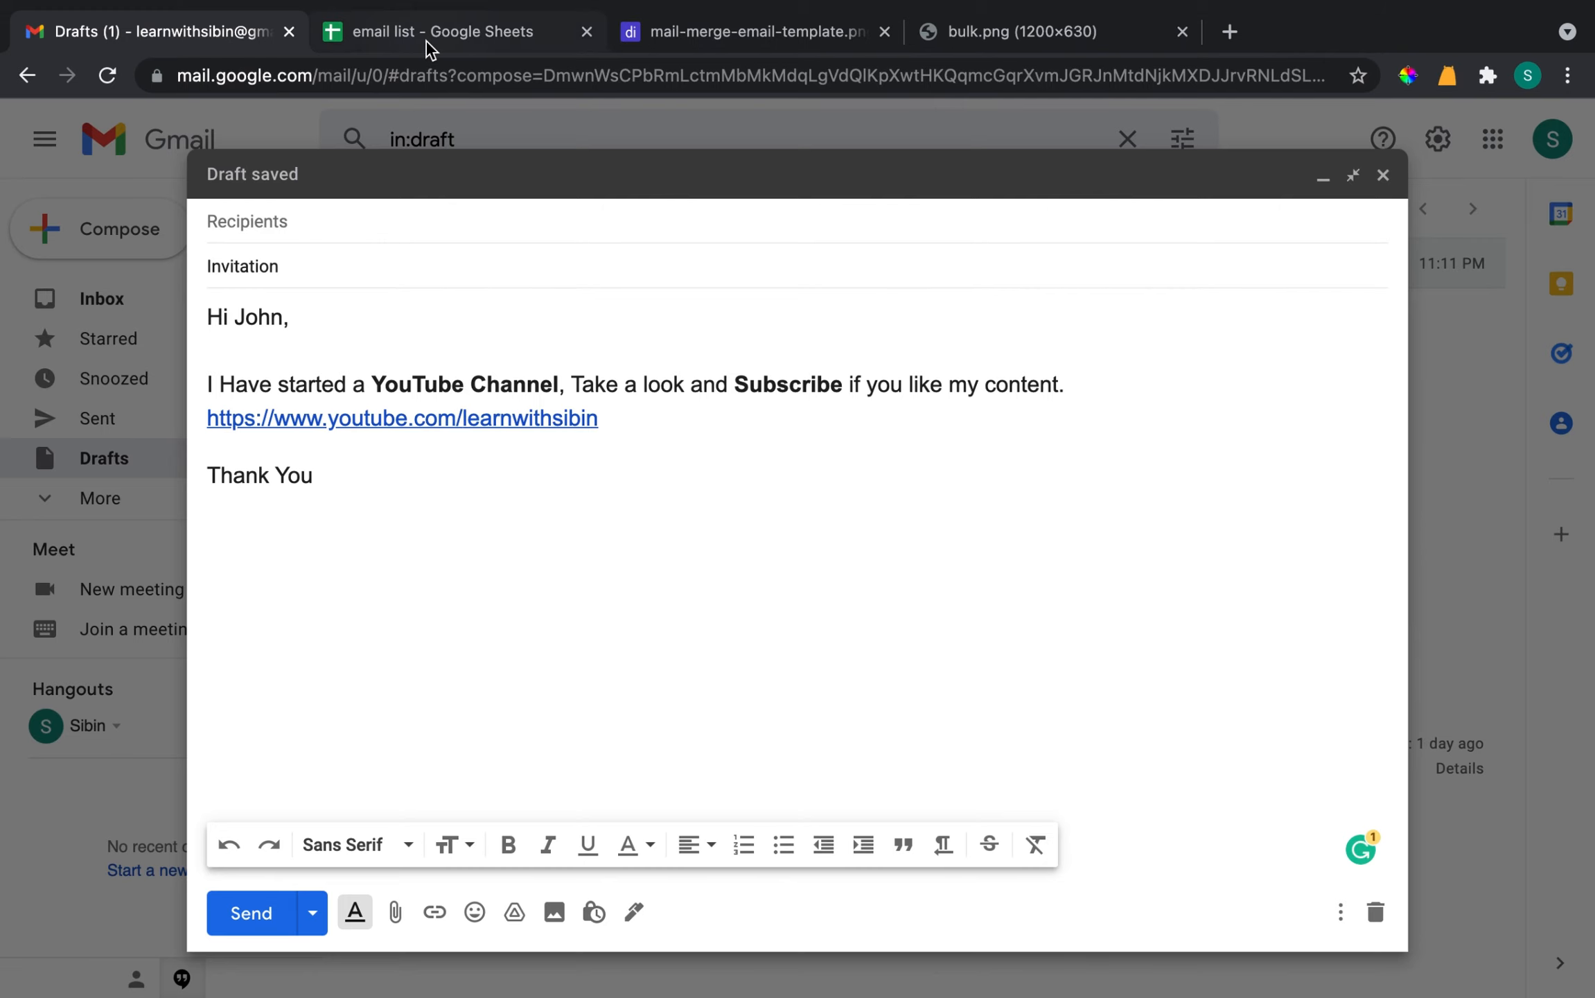
Compare the greeting in the Gmail Invitation draft with the column headers in the email list sheet
click(425, 40)
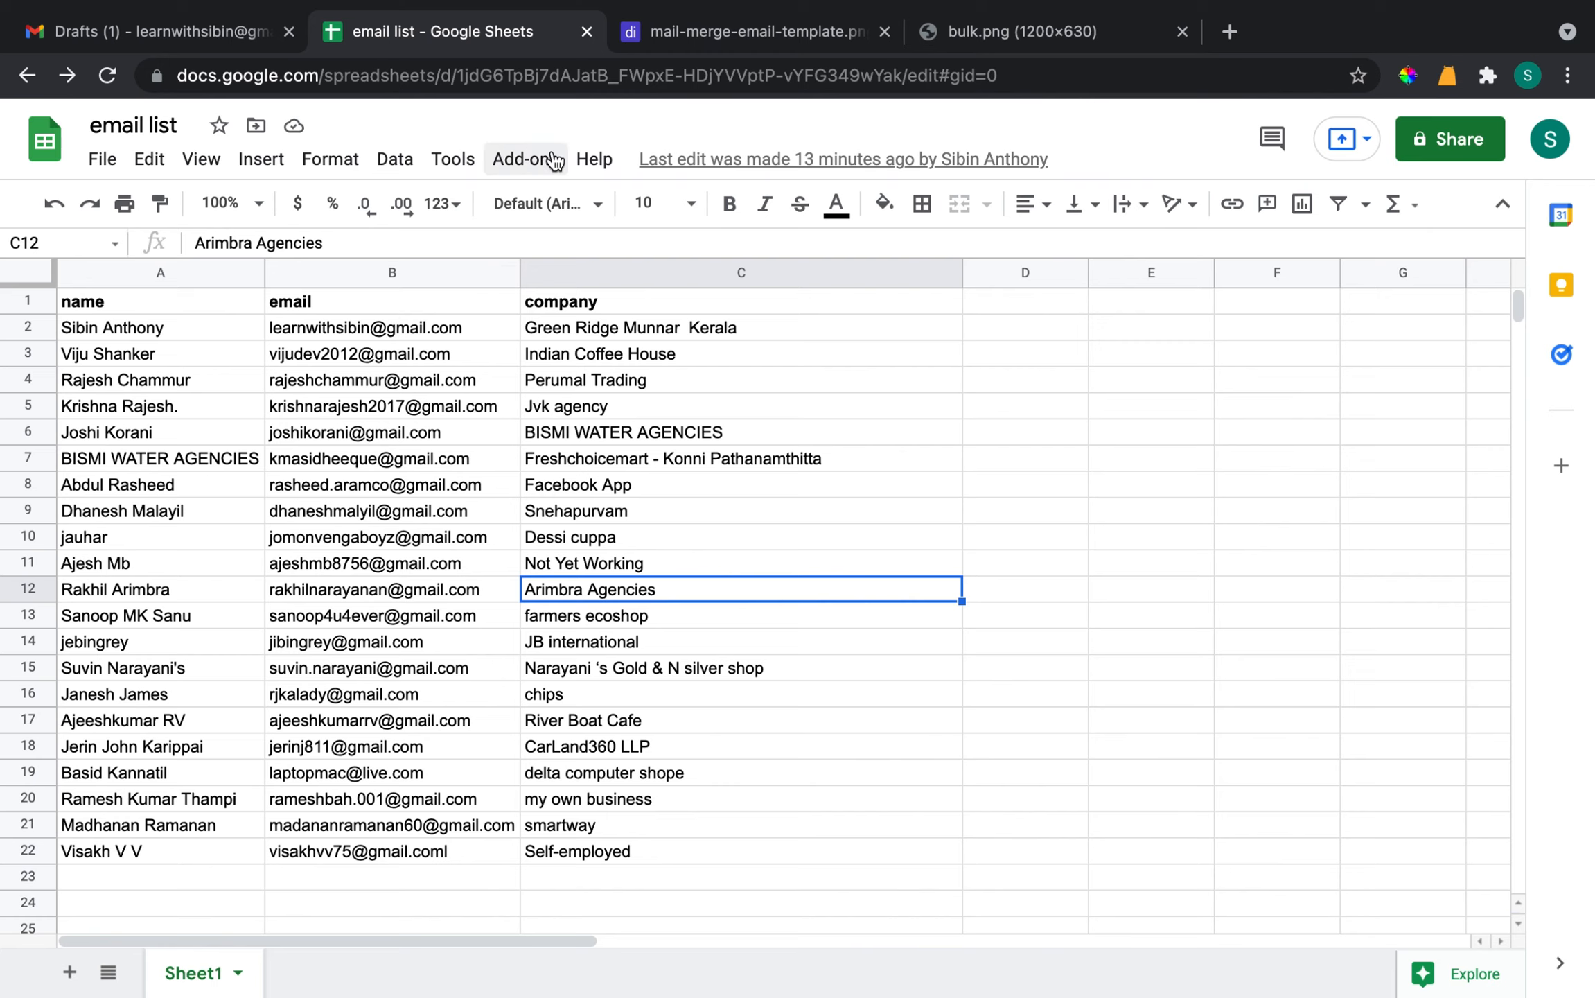
click(229, 33)
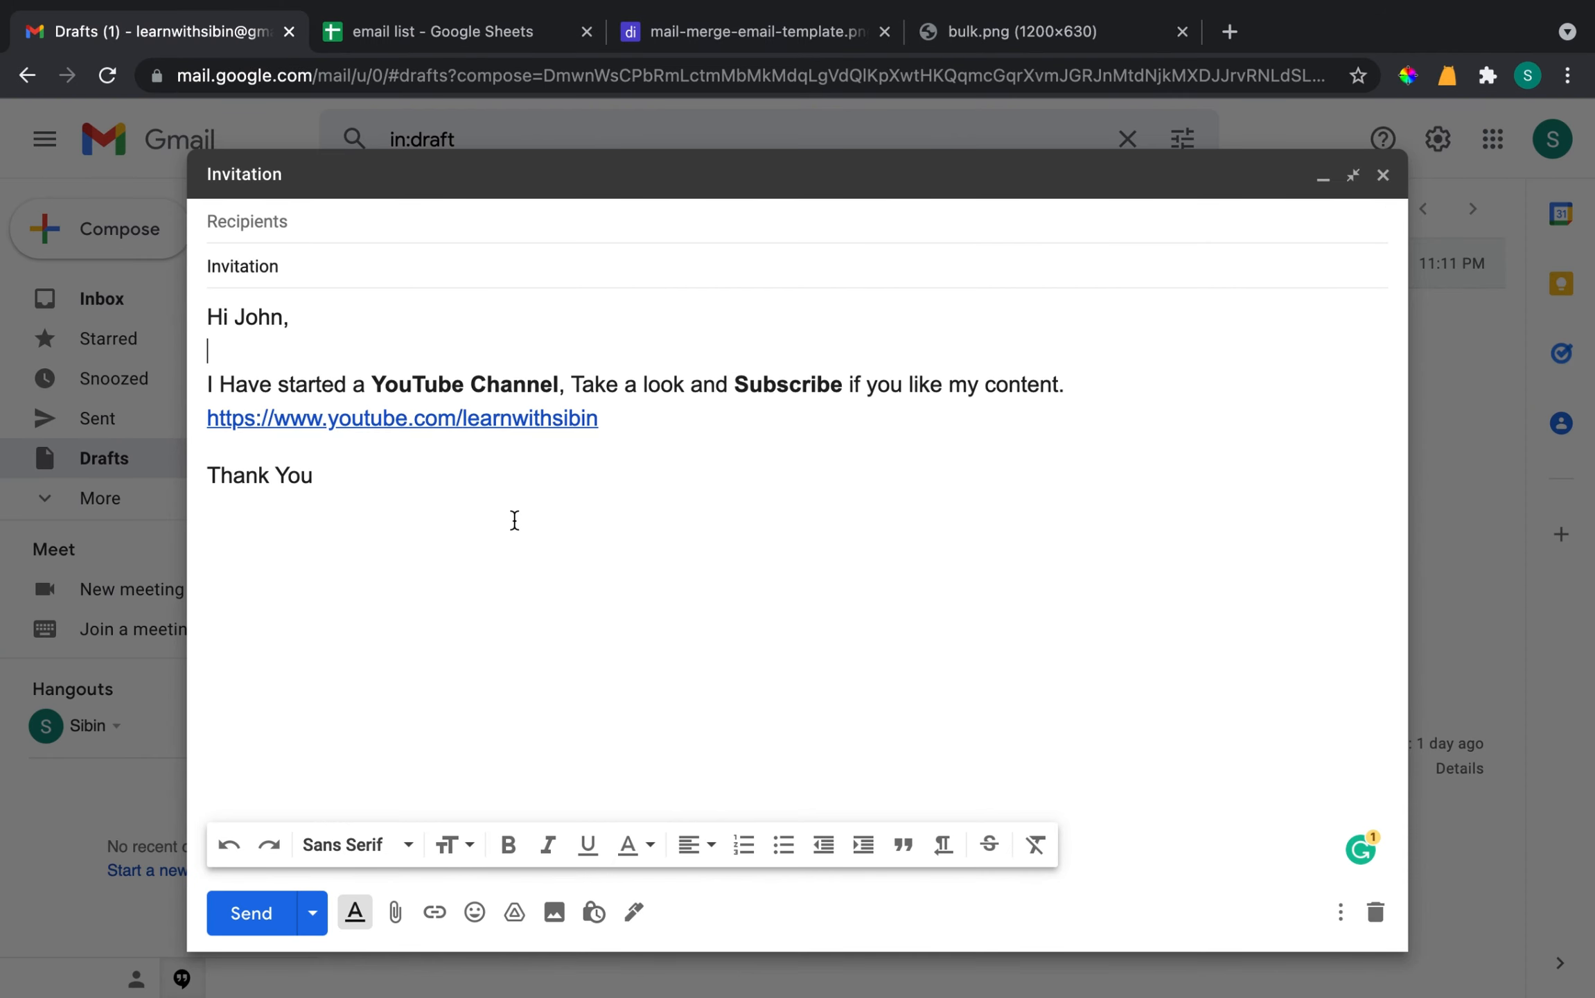
click(421, 36)
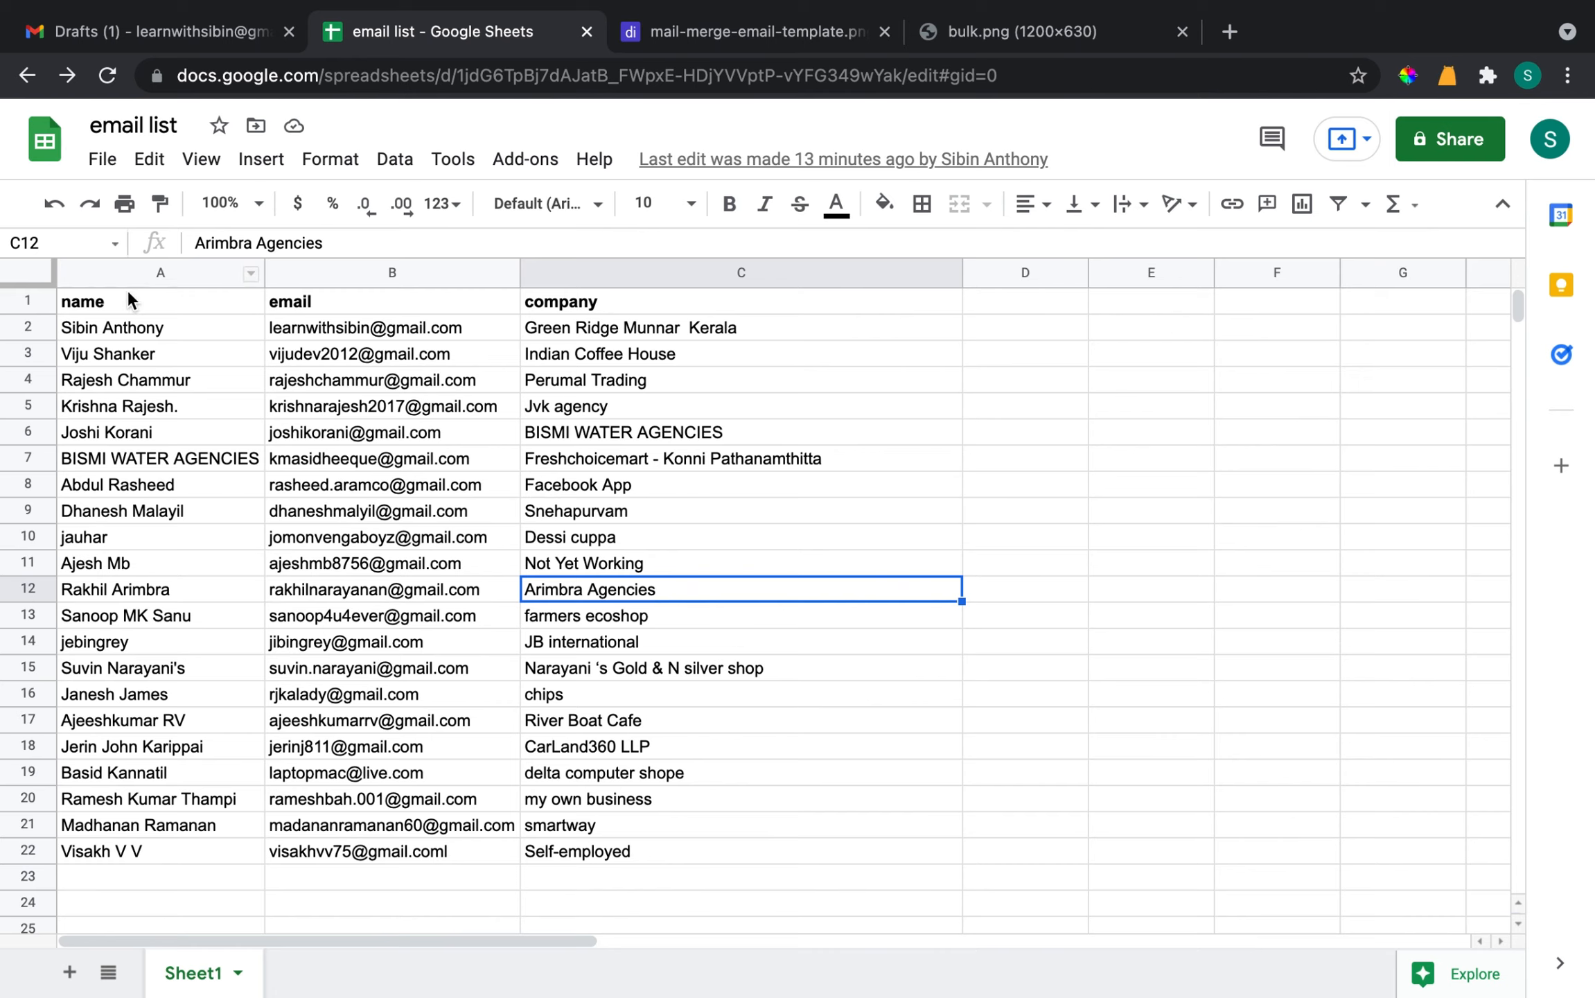
key(ctrl+shift+Tab)
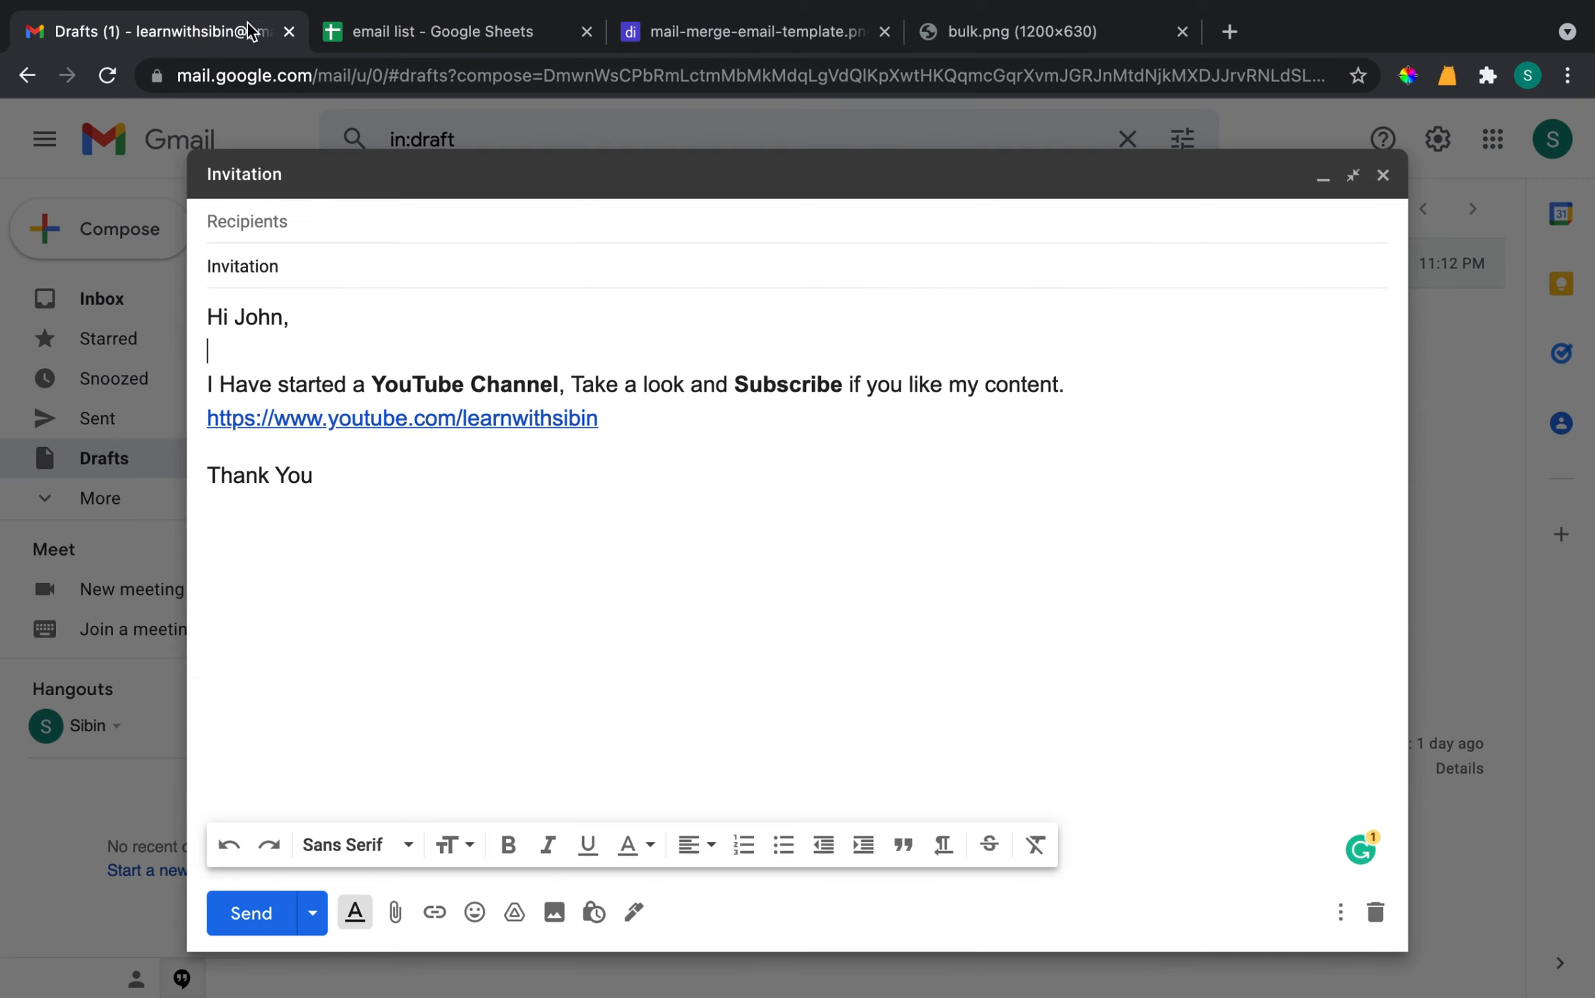
Replace the recipient's name in the Invitation draft's greeting with the placeholder {{name}}
click(261, 319)
double_click(260, 319)
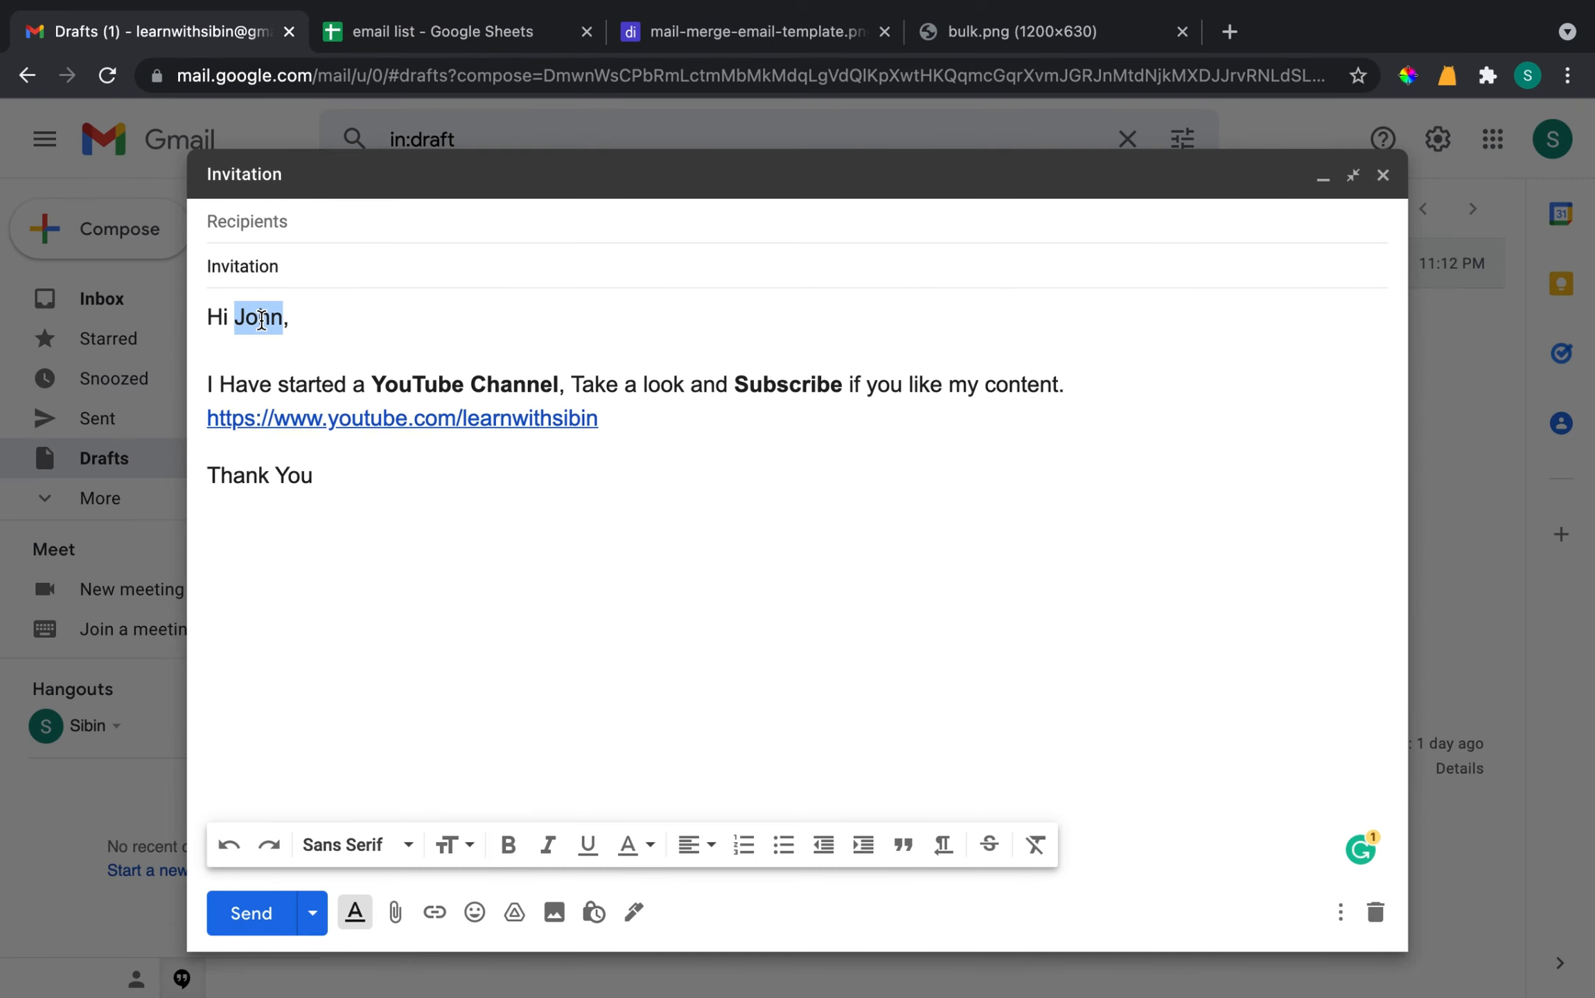
text({{}})
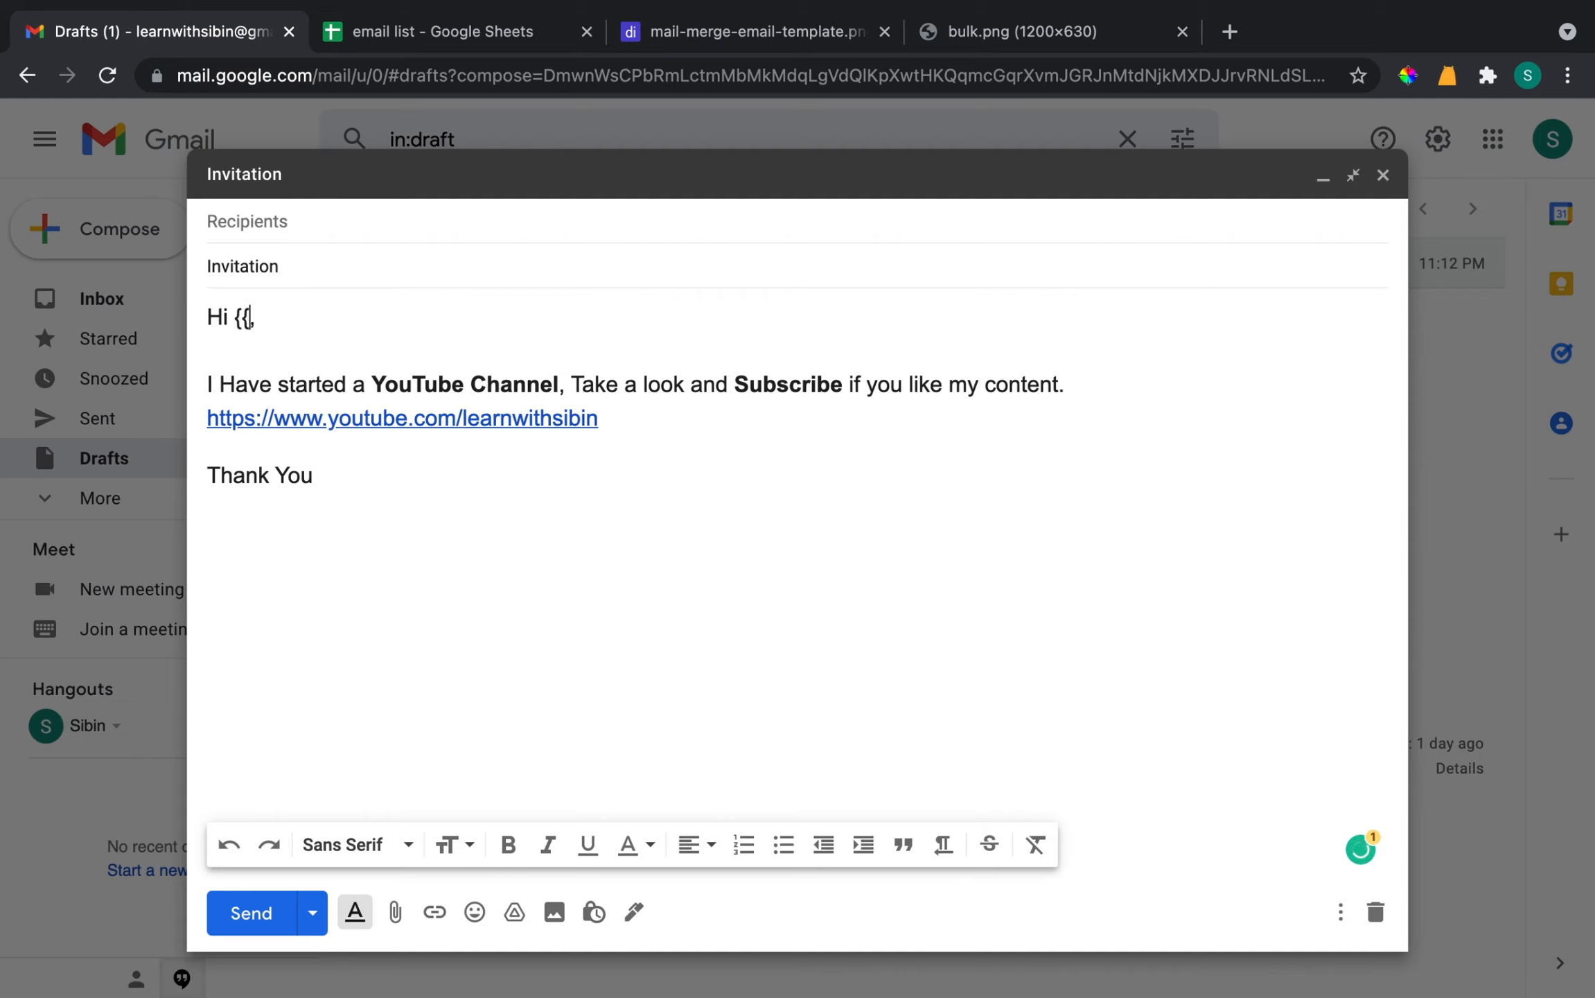
key(Down)
key(Up)
key(Left)
key(Left)
text(name)
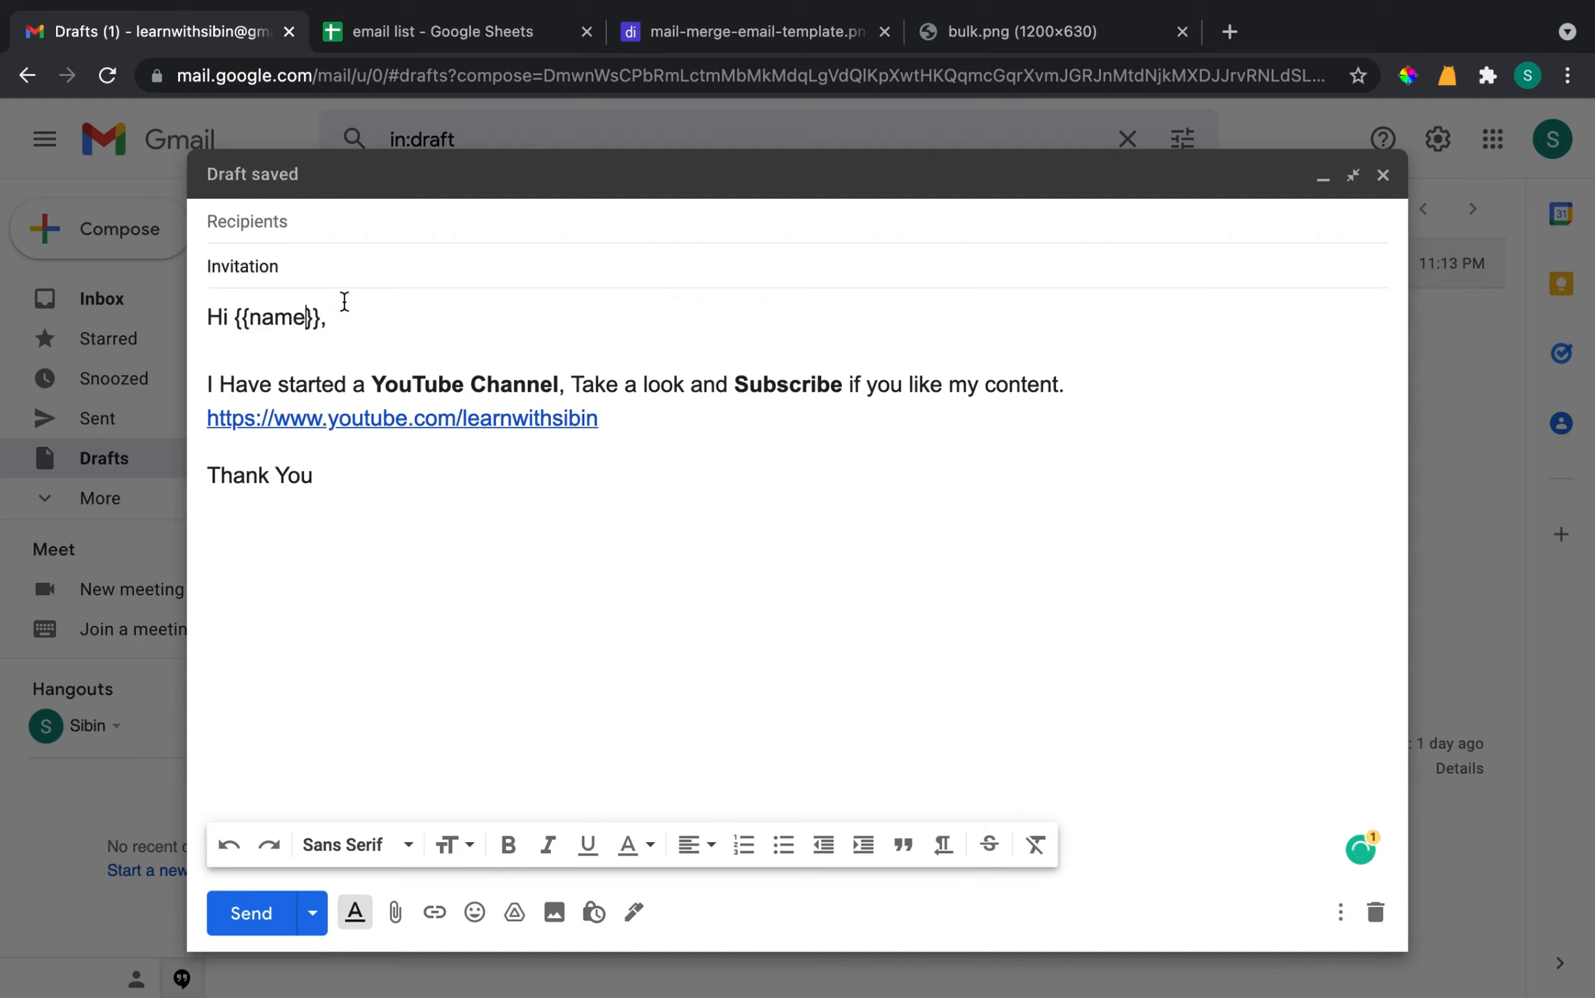
Check the name and email columns in the sheet against the draft's placeholder and recipients field
click(400, 33)
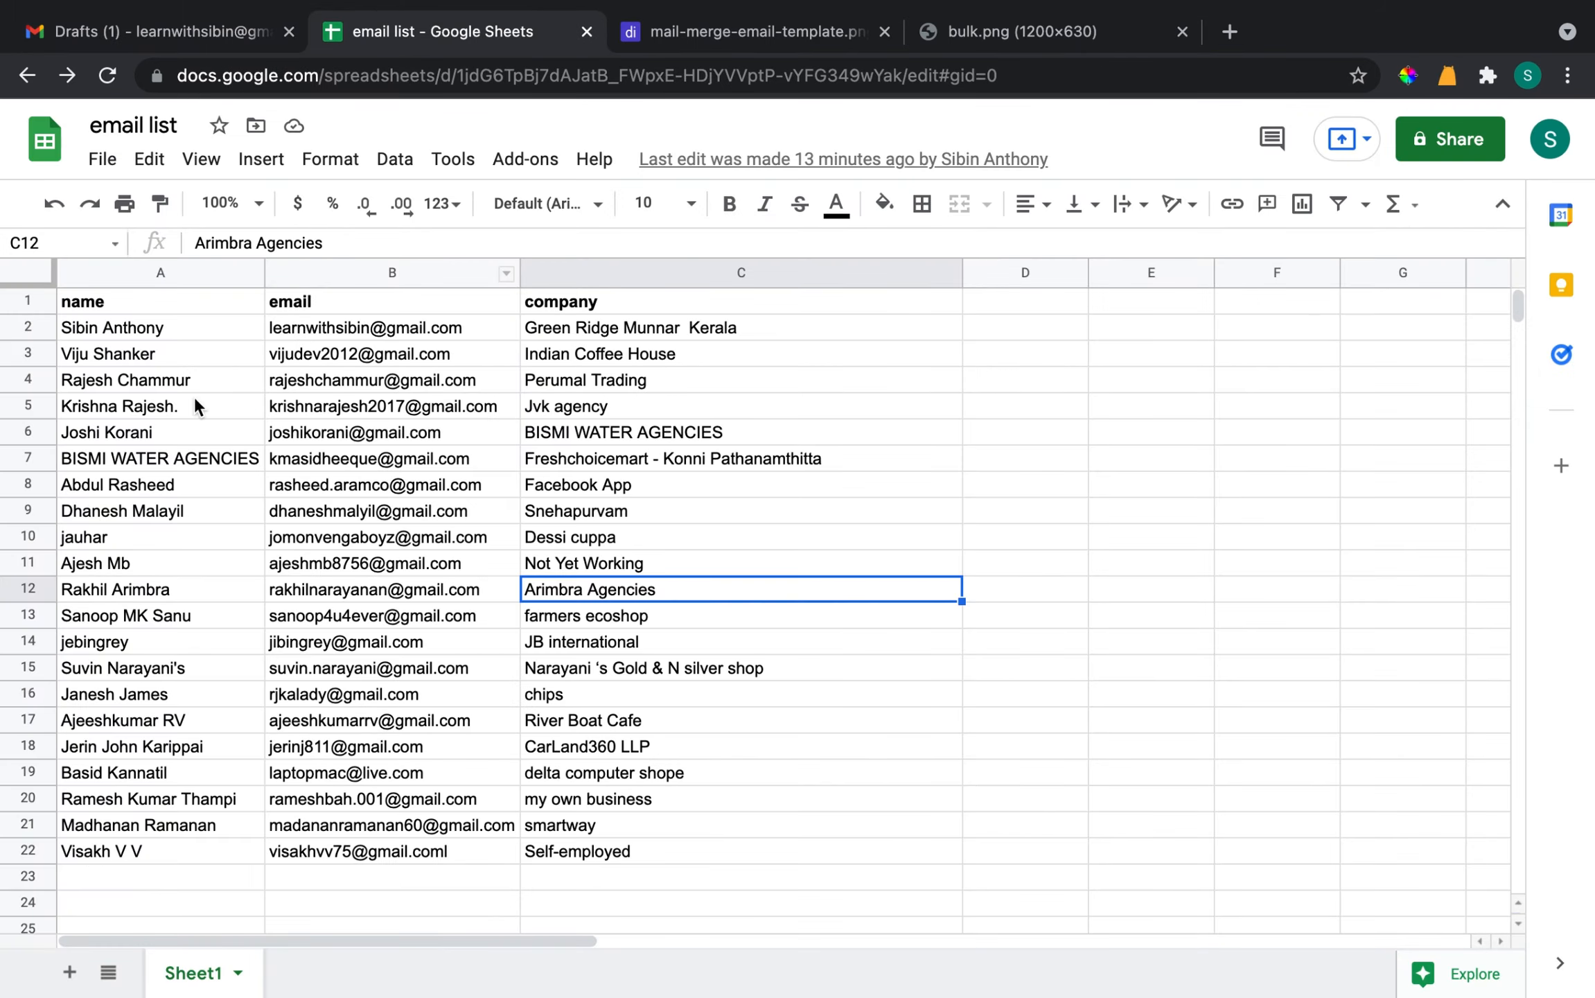
click(129, 35)
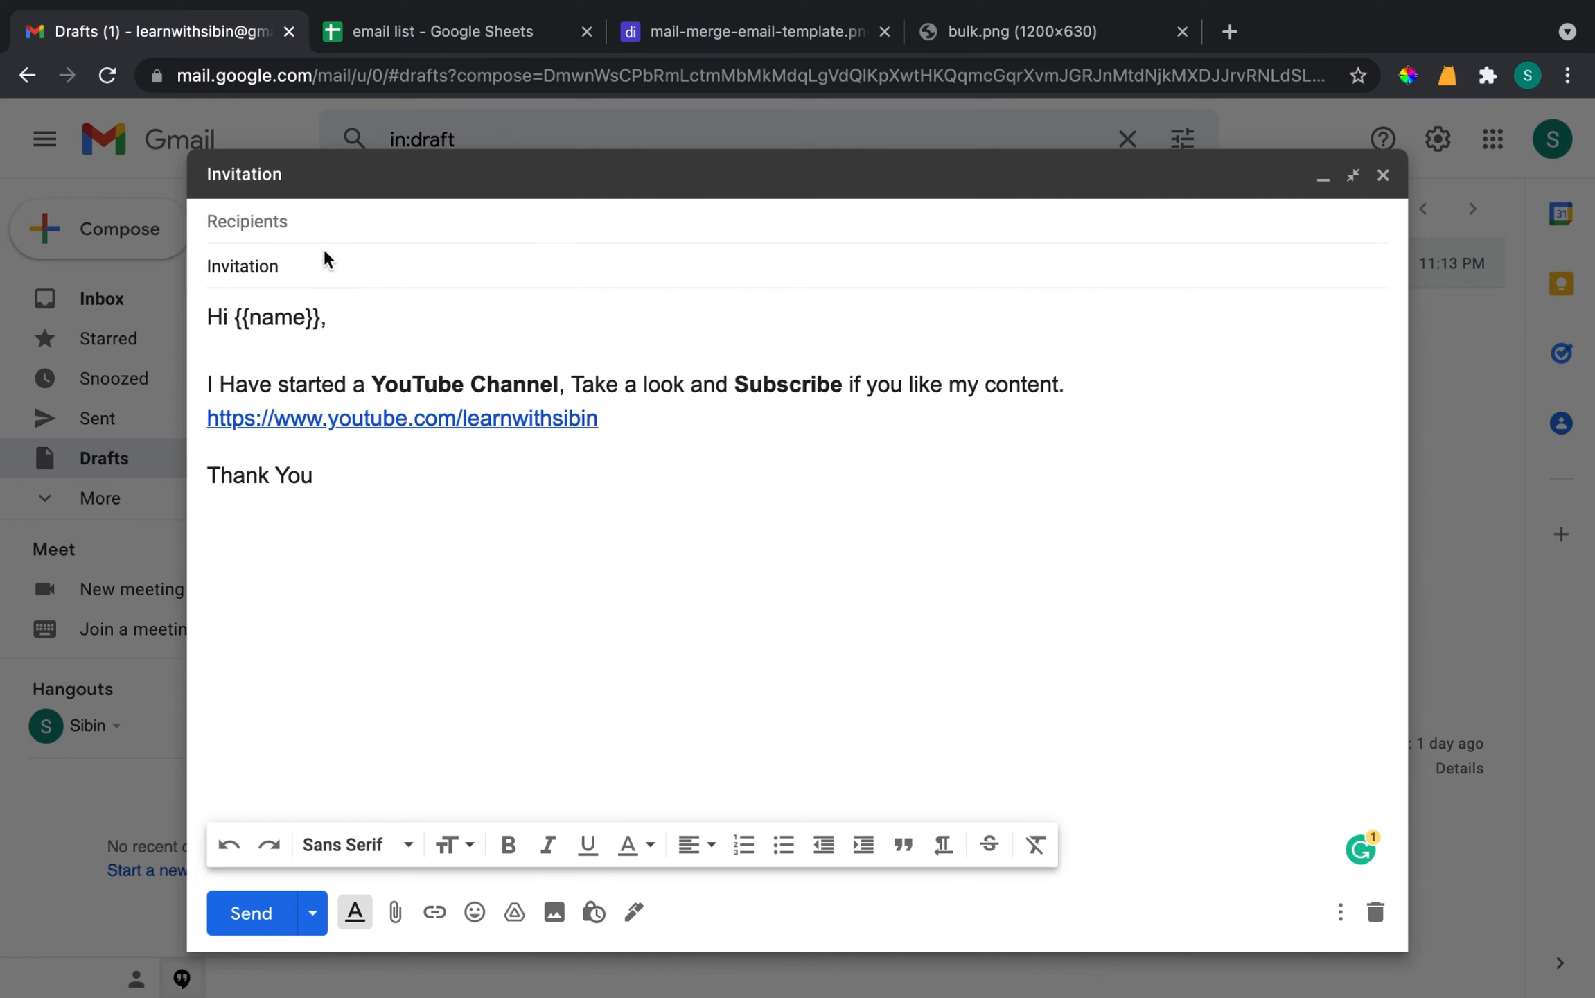
click(281, 222)
click(474, 534)
Start a mail merge from the email list sheet with the sender's name filled in and the Invitation draft as email template
click(466, 20)
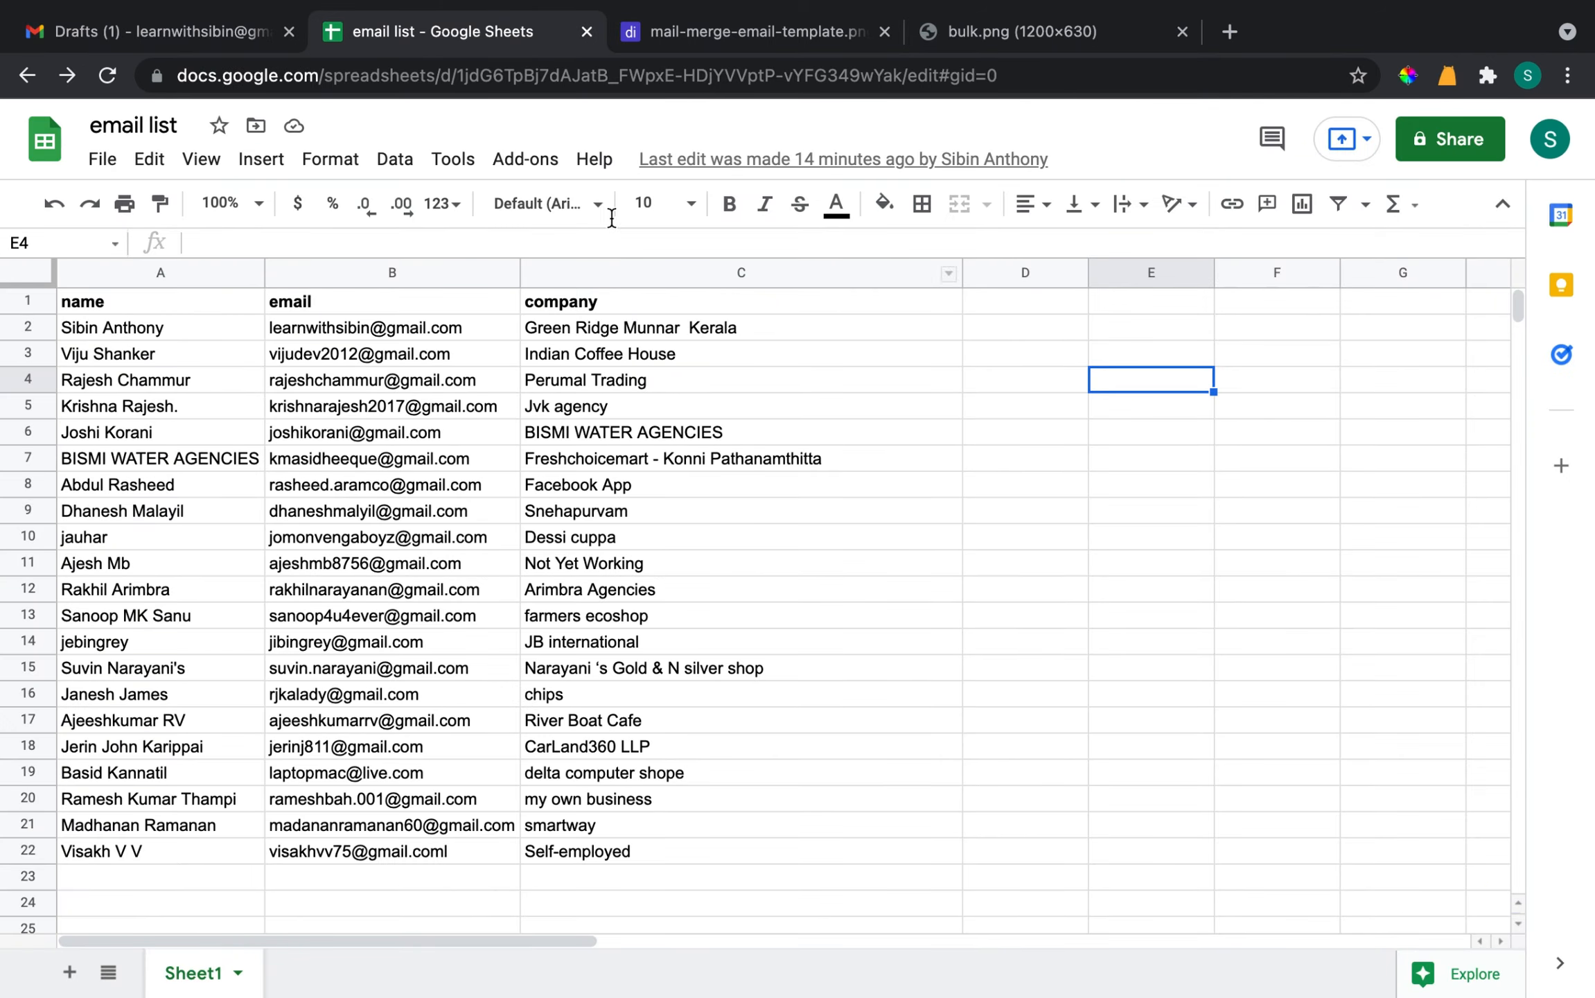
click(528, 161)
mouse_move(714, 264)
click(1053, 267)
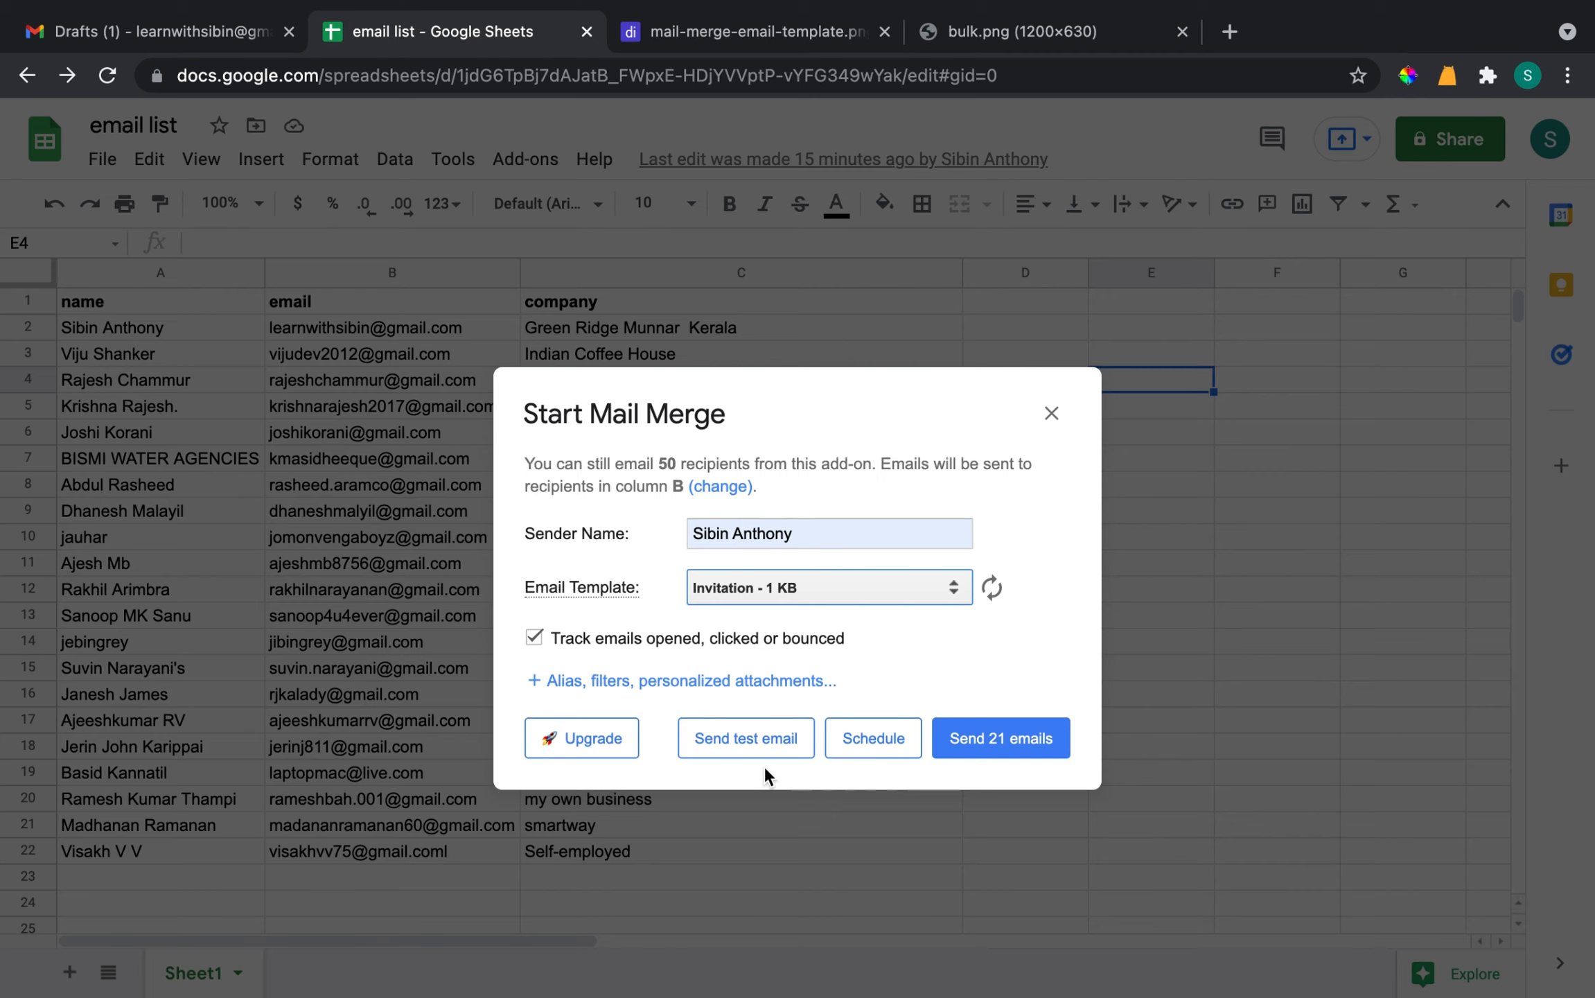
Send a test email of the mail merge and open the received Invitation message in the Gmail inbox
click(788, 748)
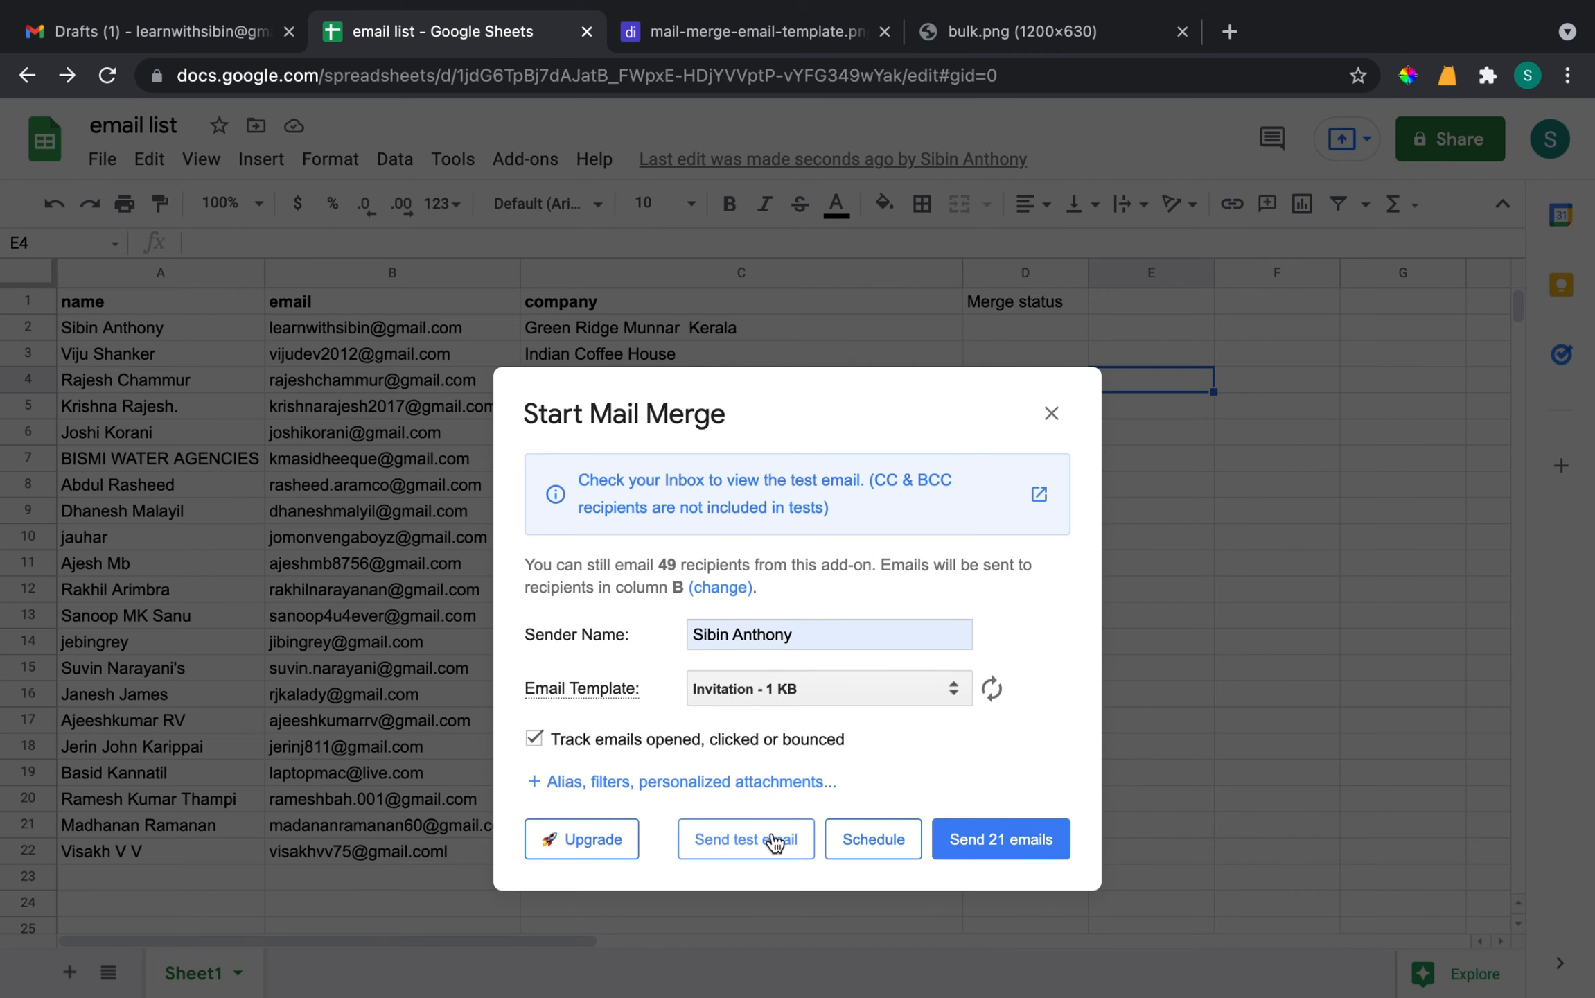
click(151, 39)
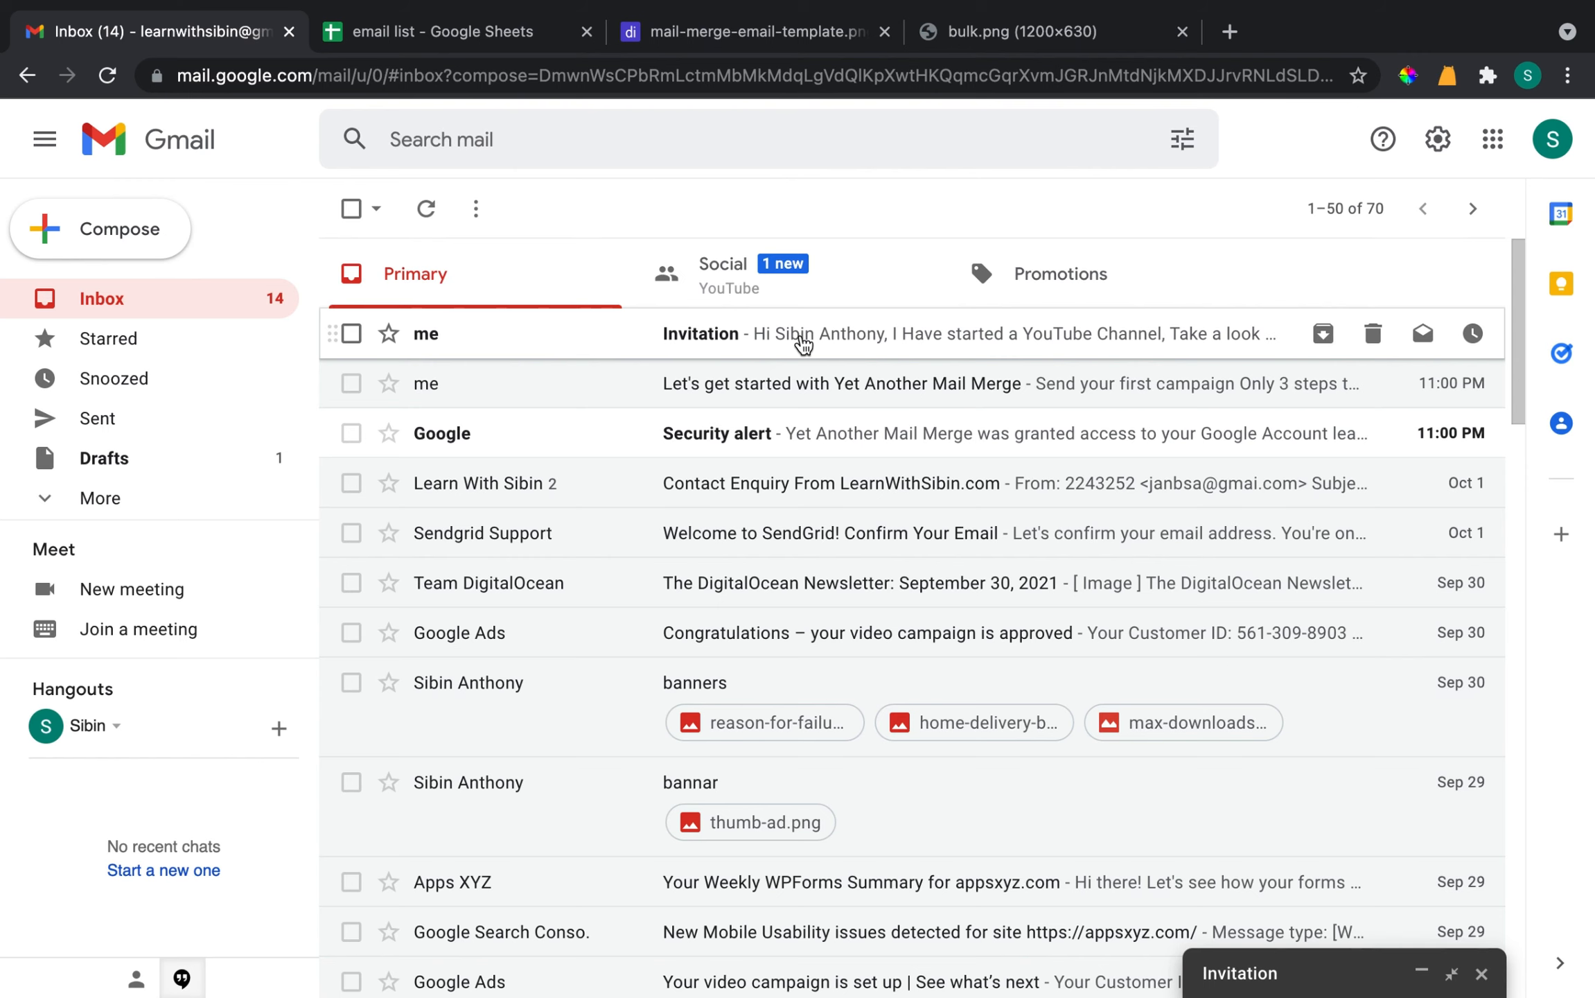
click(802, 342)
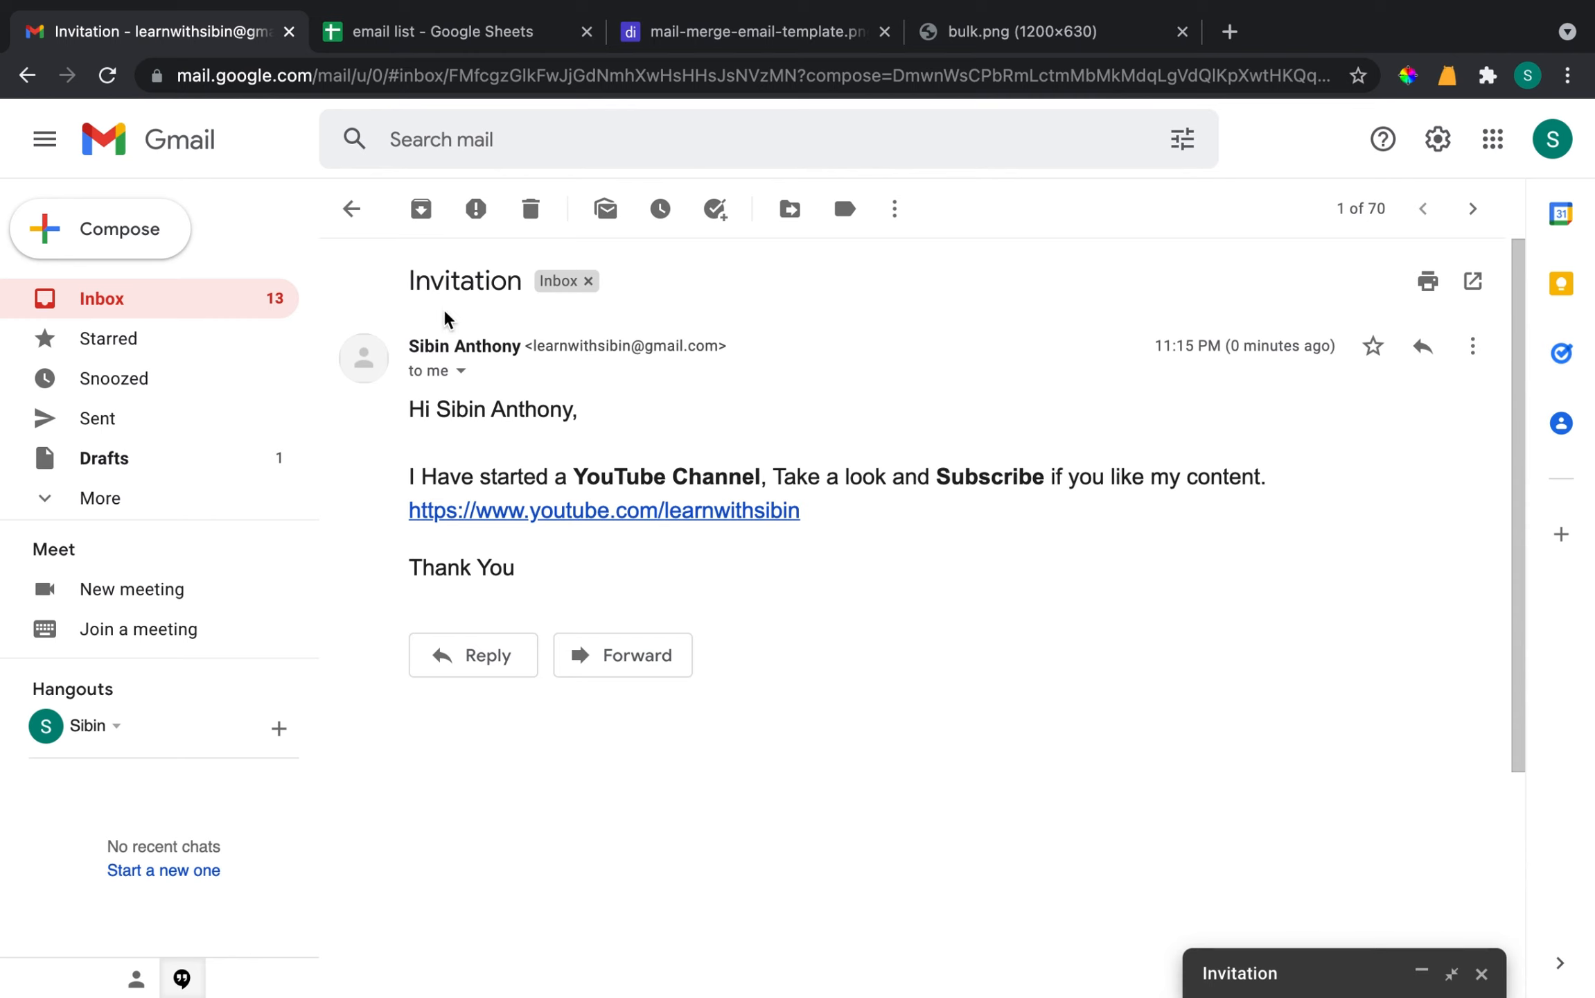
Return to the email list sheet, send the 21 merge emails and close the mail merge dialog
click(450, 36)
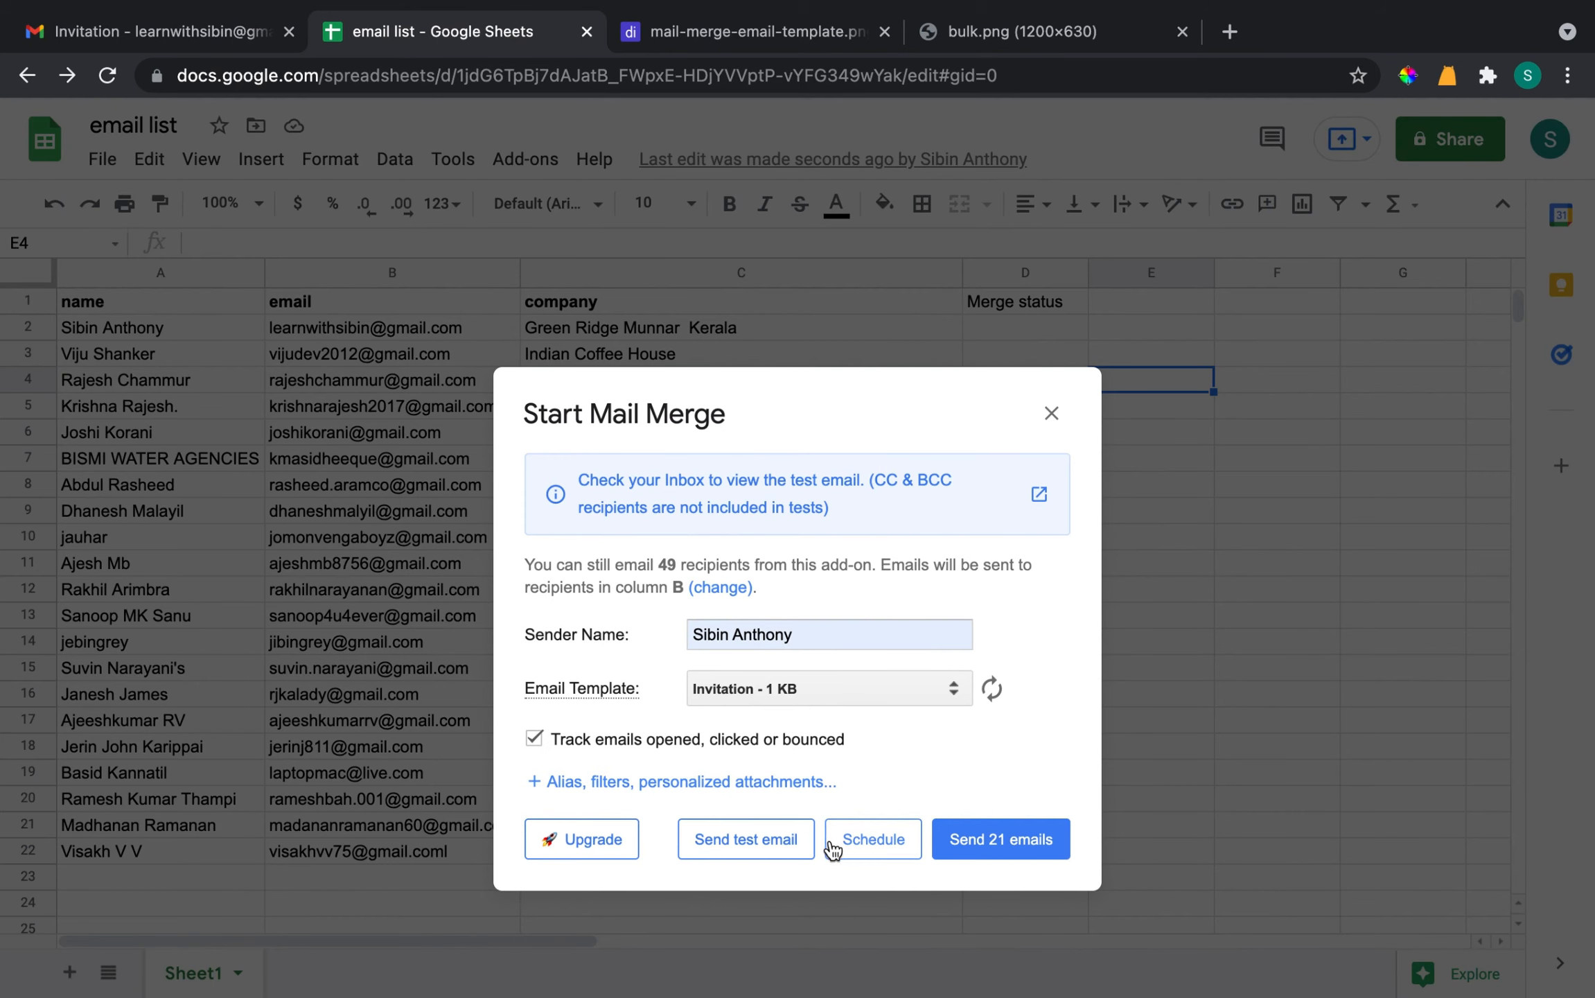
click(1041, 849)
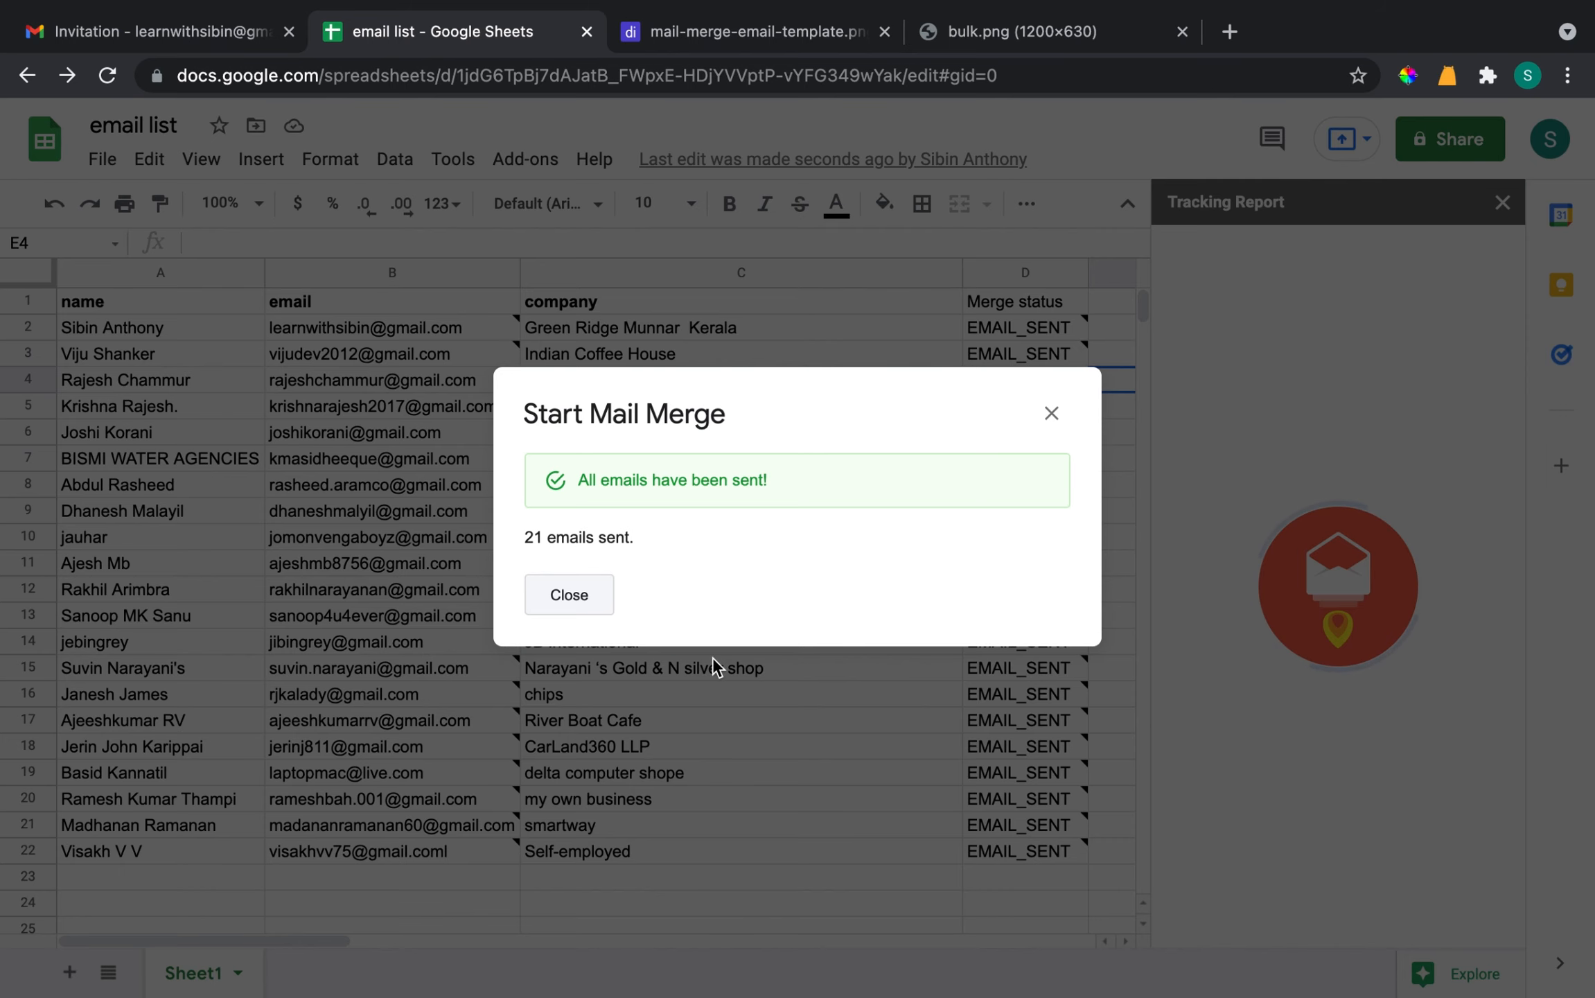
click(569, 594)
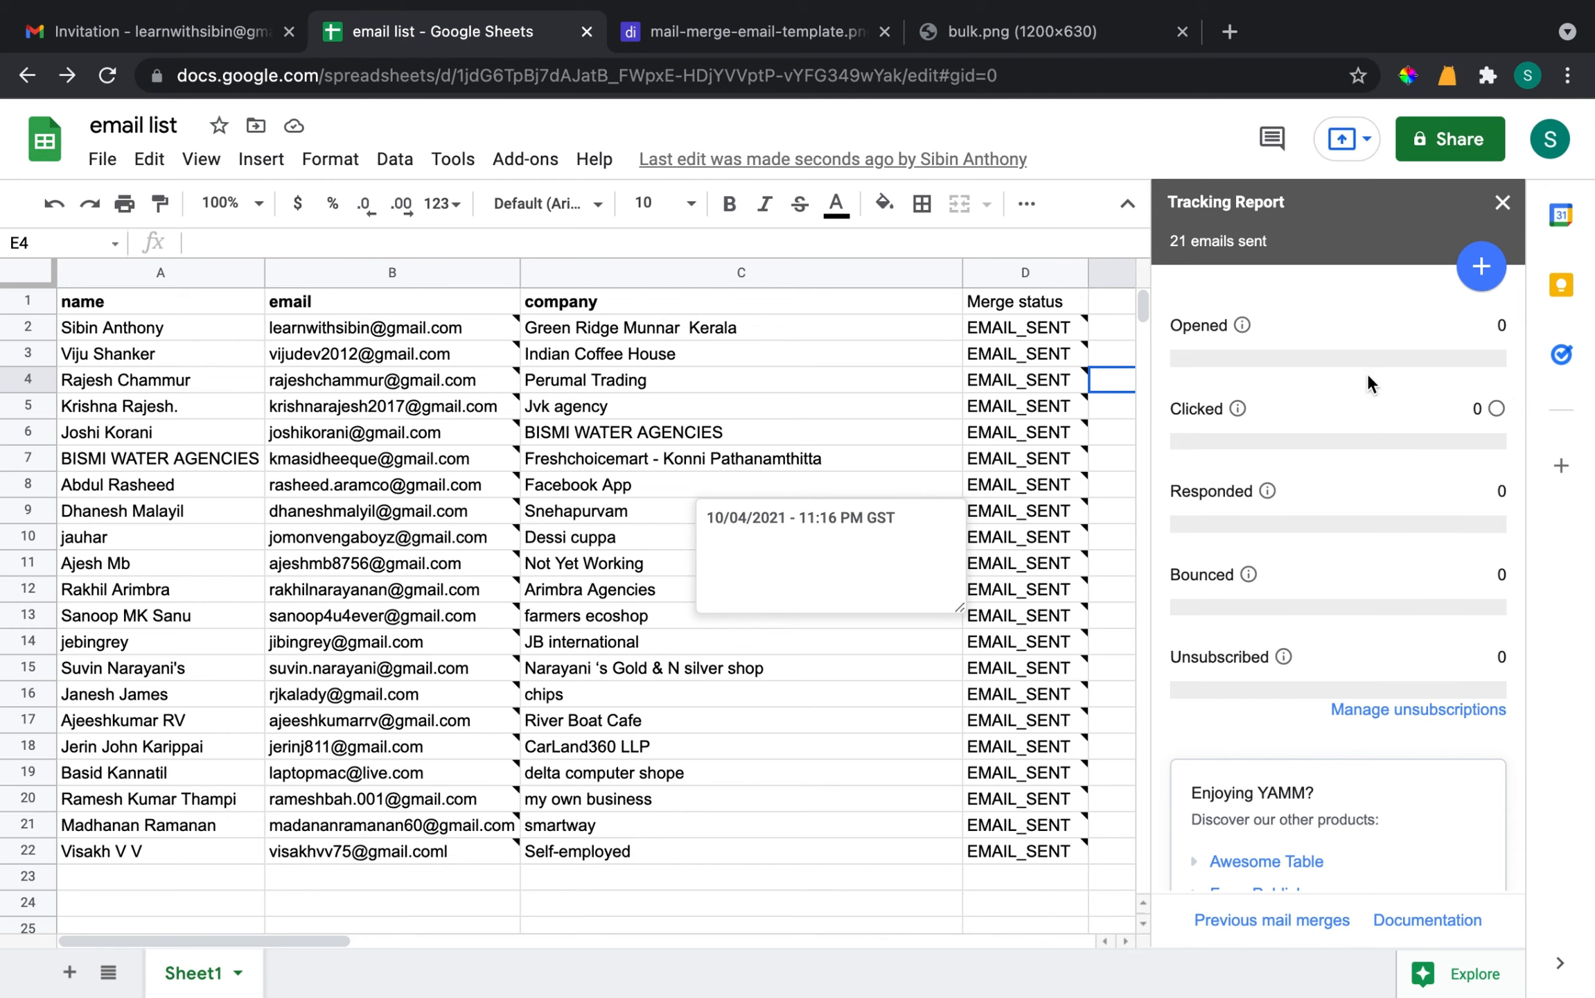
Examine the Merge status column and the opened, clicked, responded, bounced and unsubscribed figures in the Tracking Report
scroll(1006, 386, right, 5)
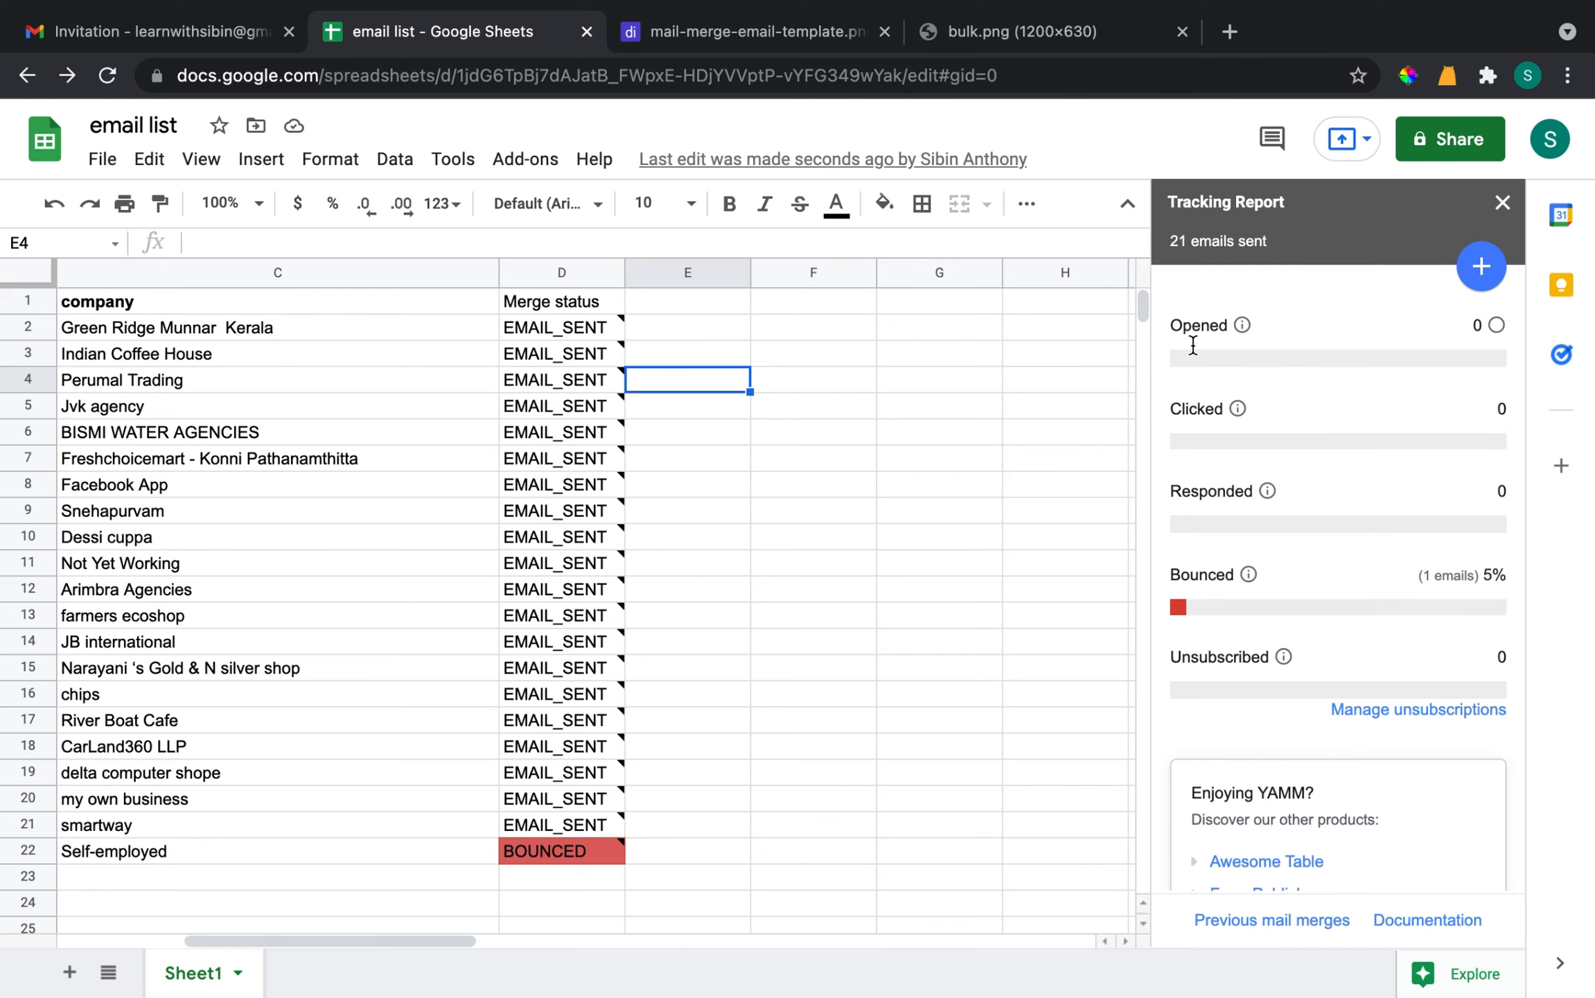
scroll(1331, 545, down, 2)
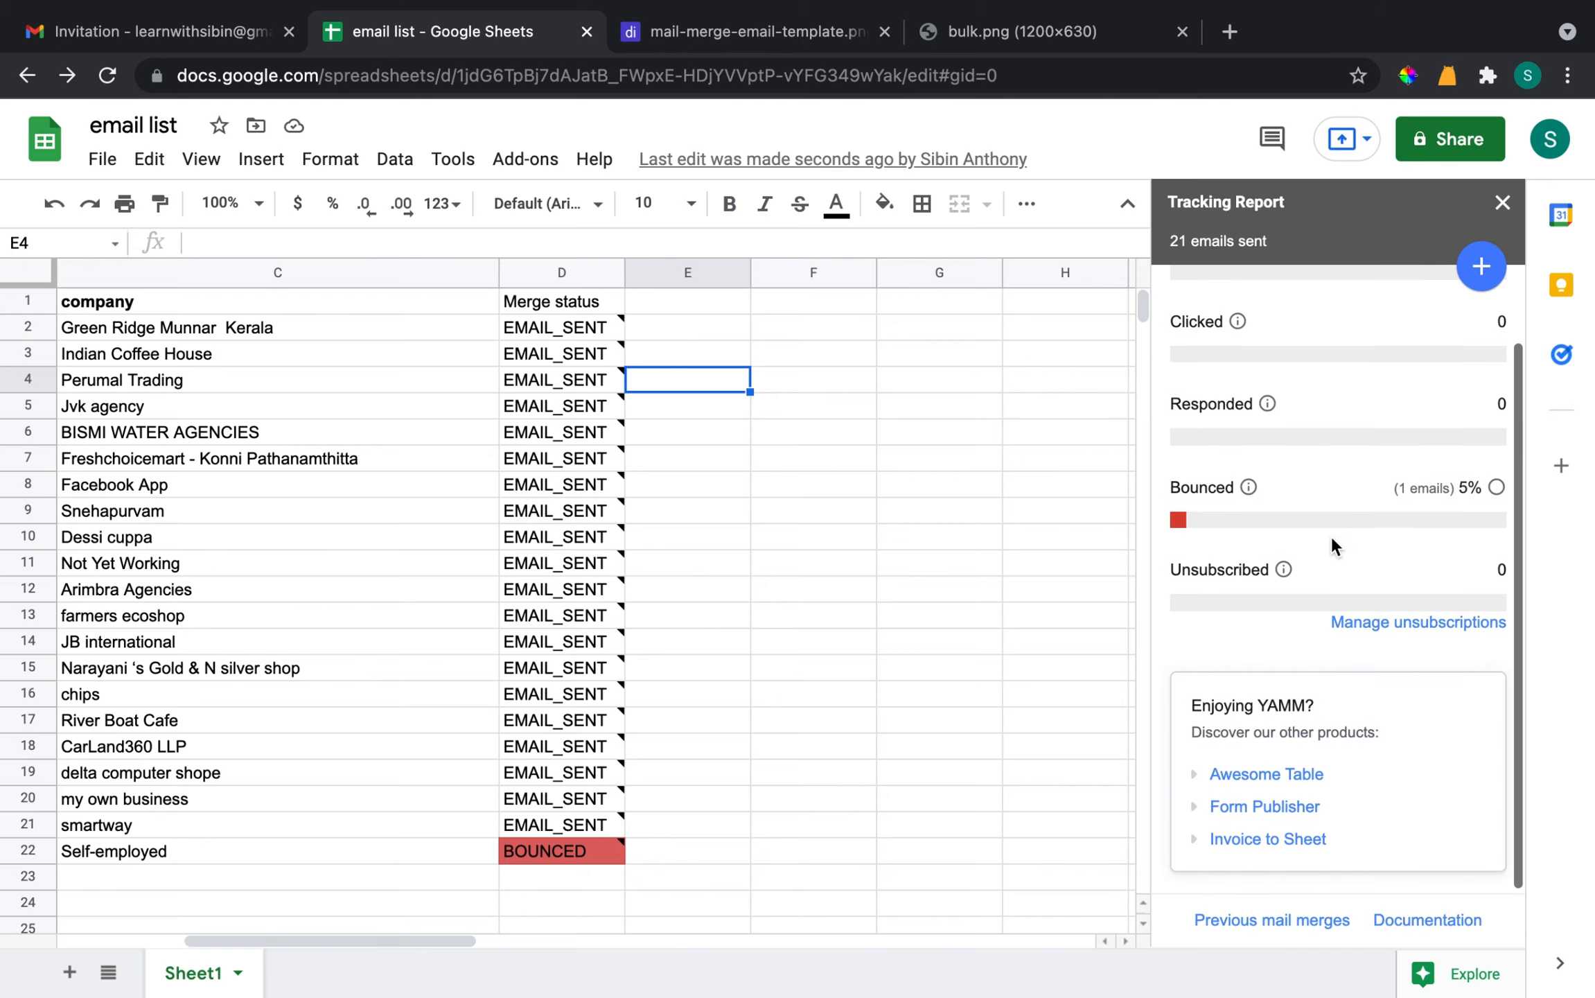
scroll(1331, 544, up, 2)
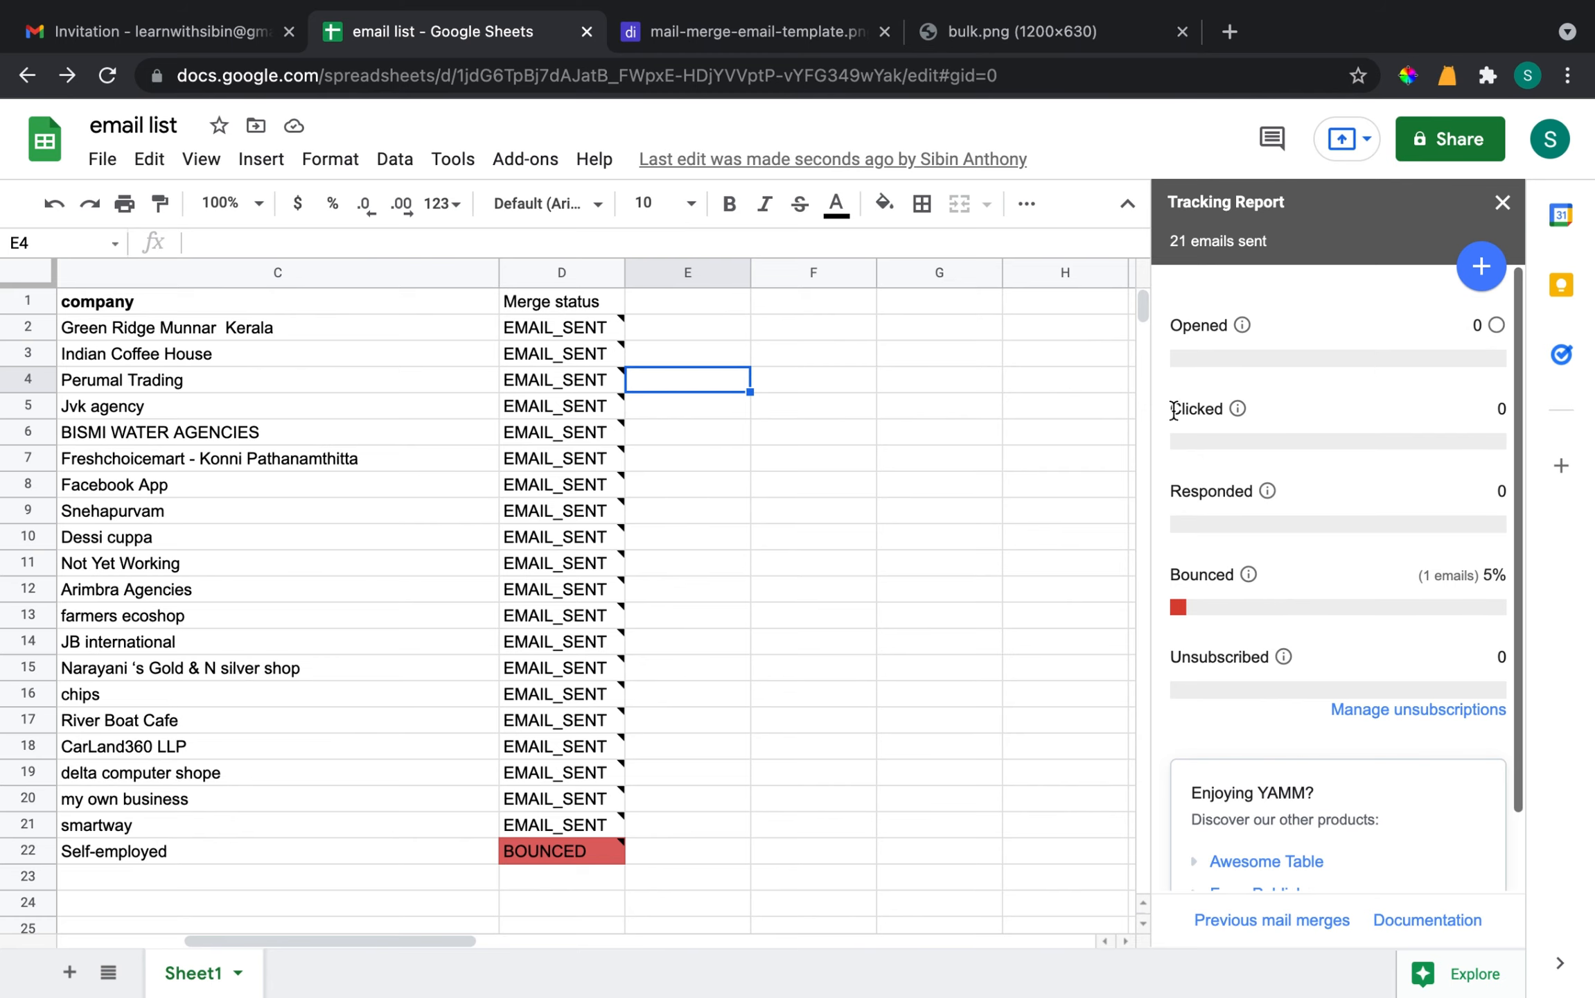
Examine the {{name}} placeholder in the greeting of the Invitation draft in Gmail
scroll(908, 593, left, 5)
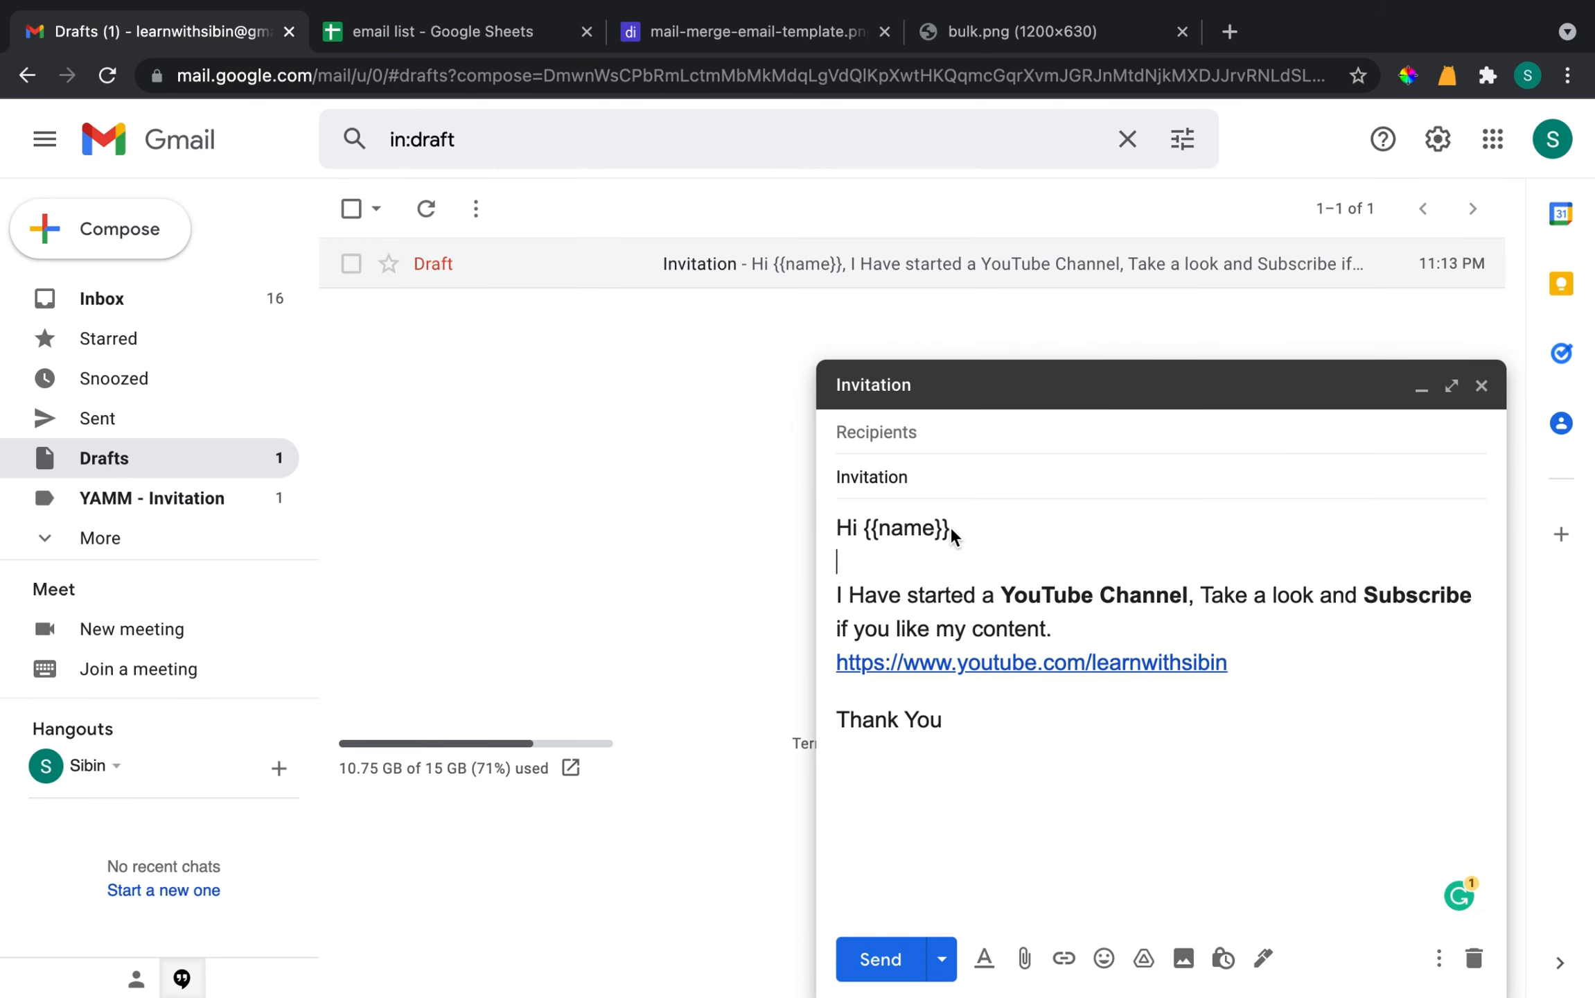
drag(951, 530, 866, 527)
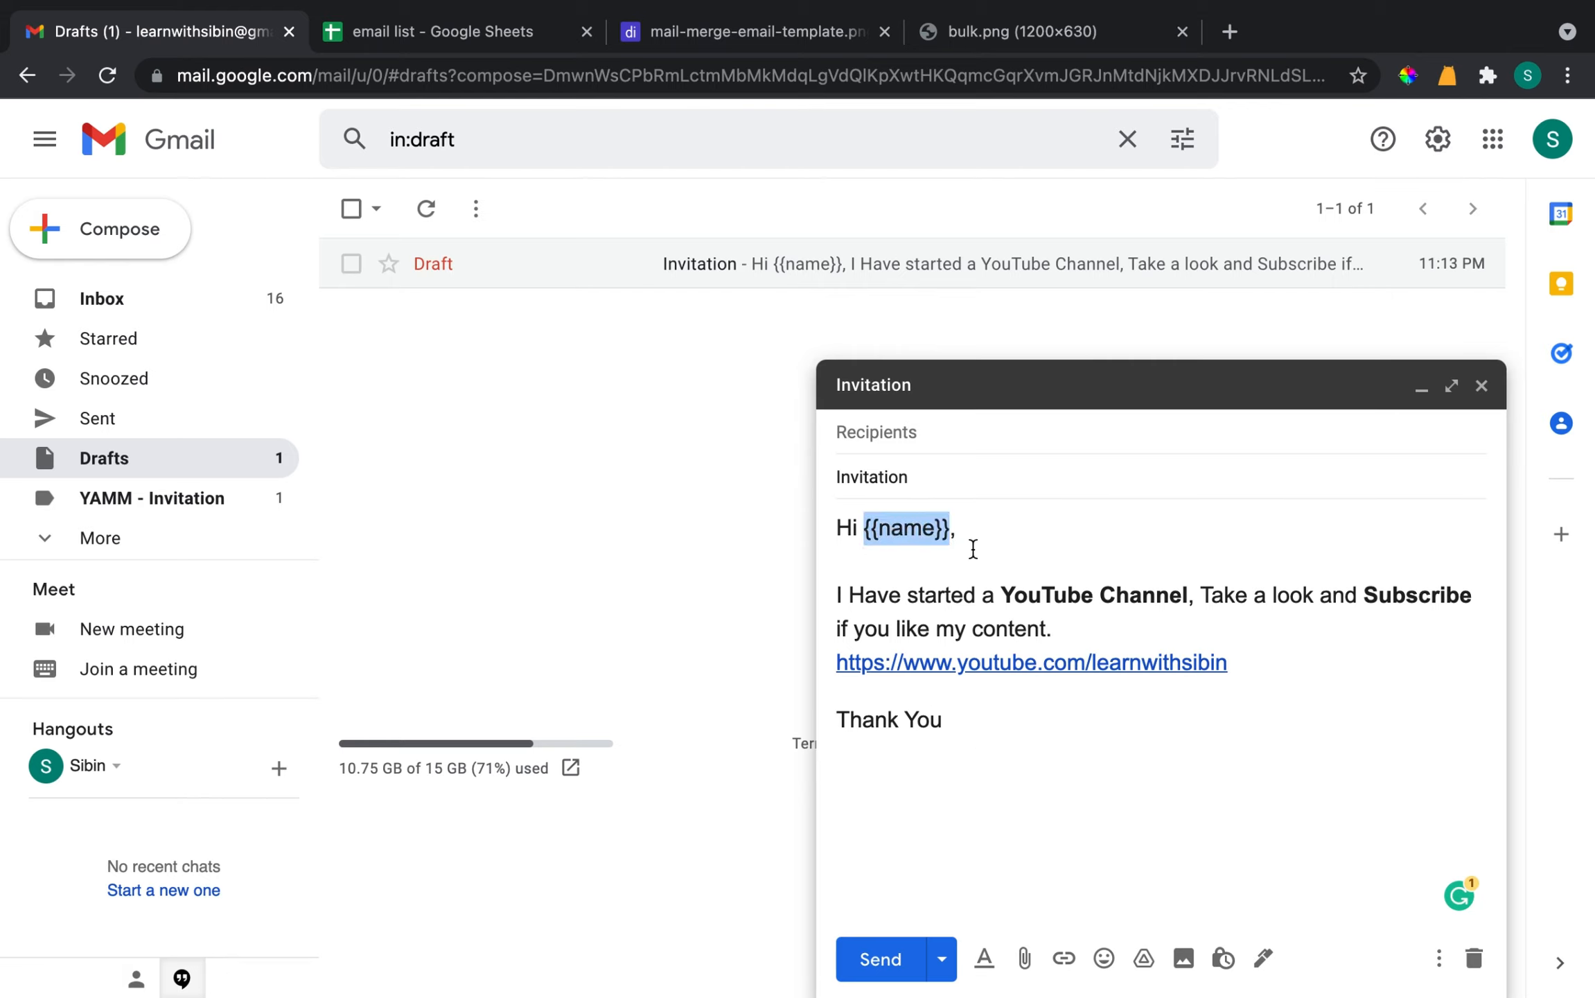
click(1031, 725)
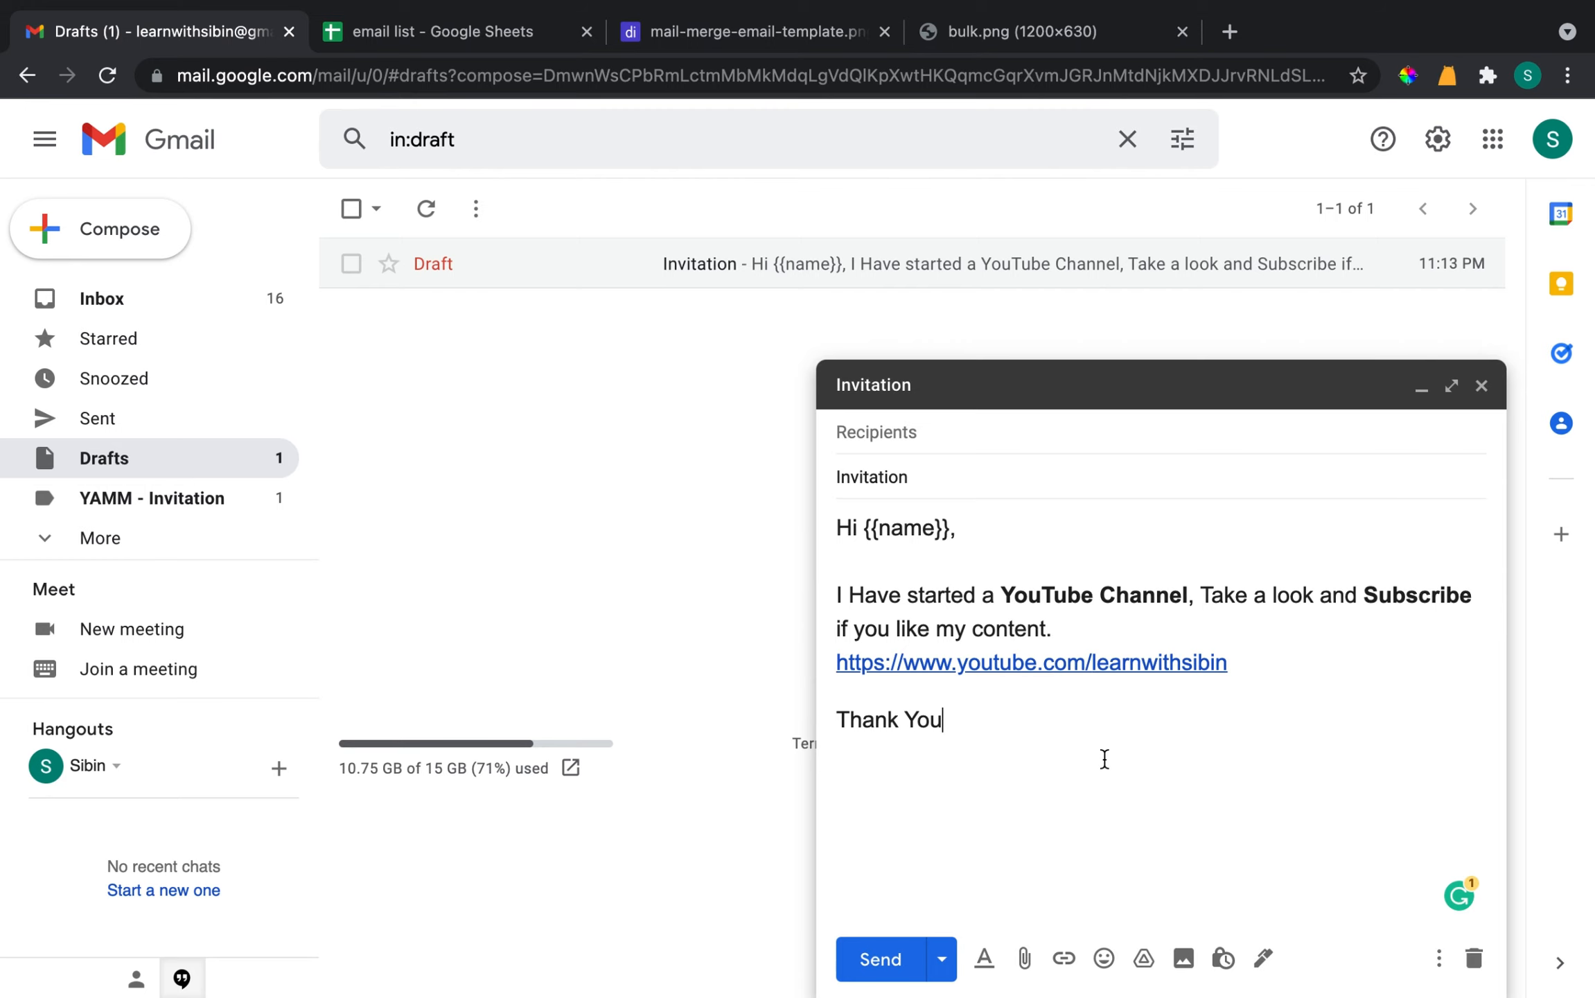
Compare the column headers of the email list sheet with the variable fields in the sample mail-merge email template image
click(360, 31)
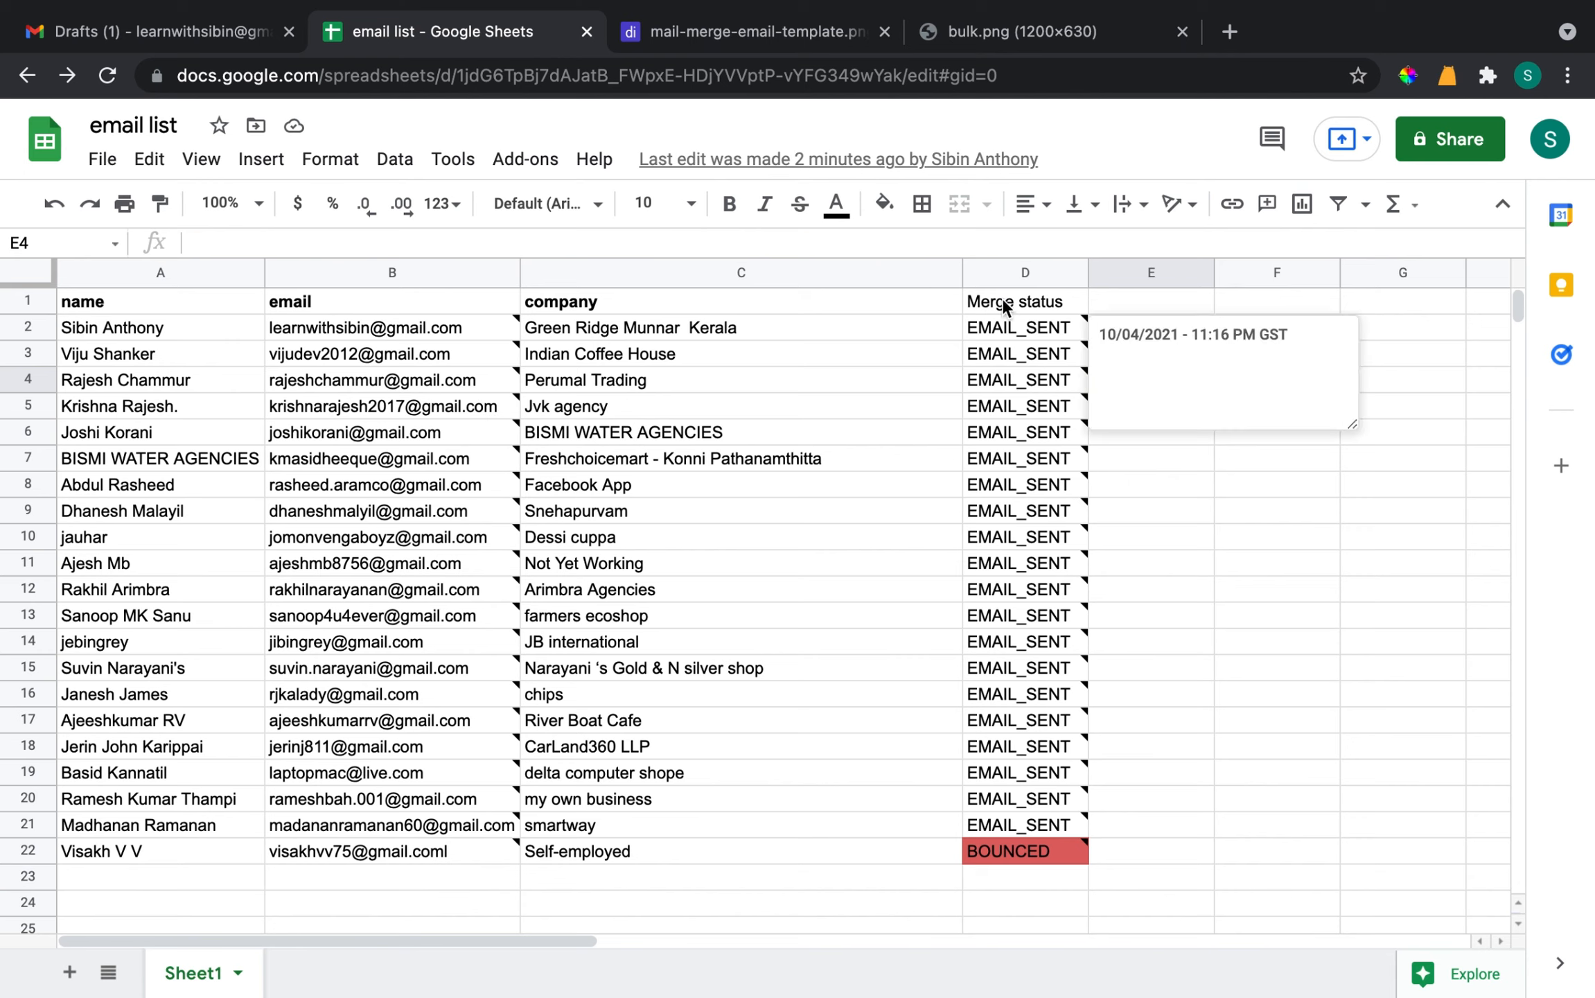
click(616, 295)
click(761, 38)
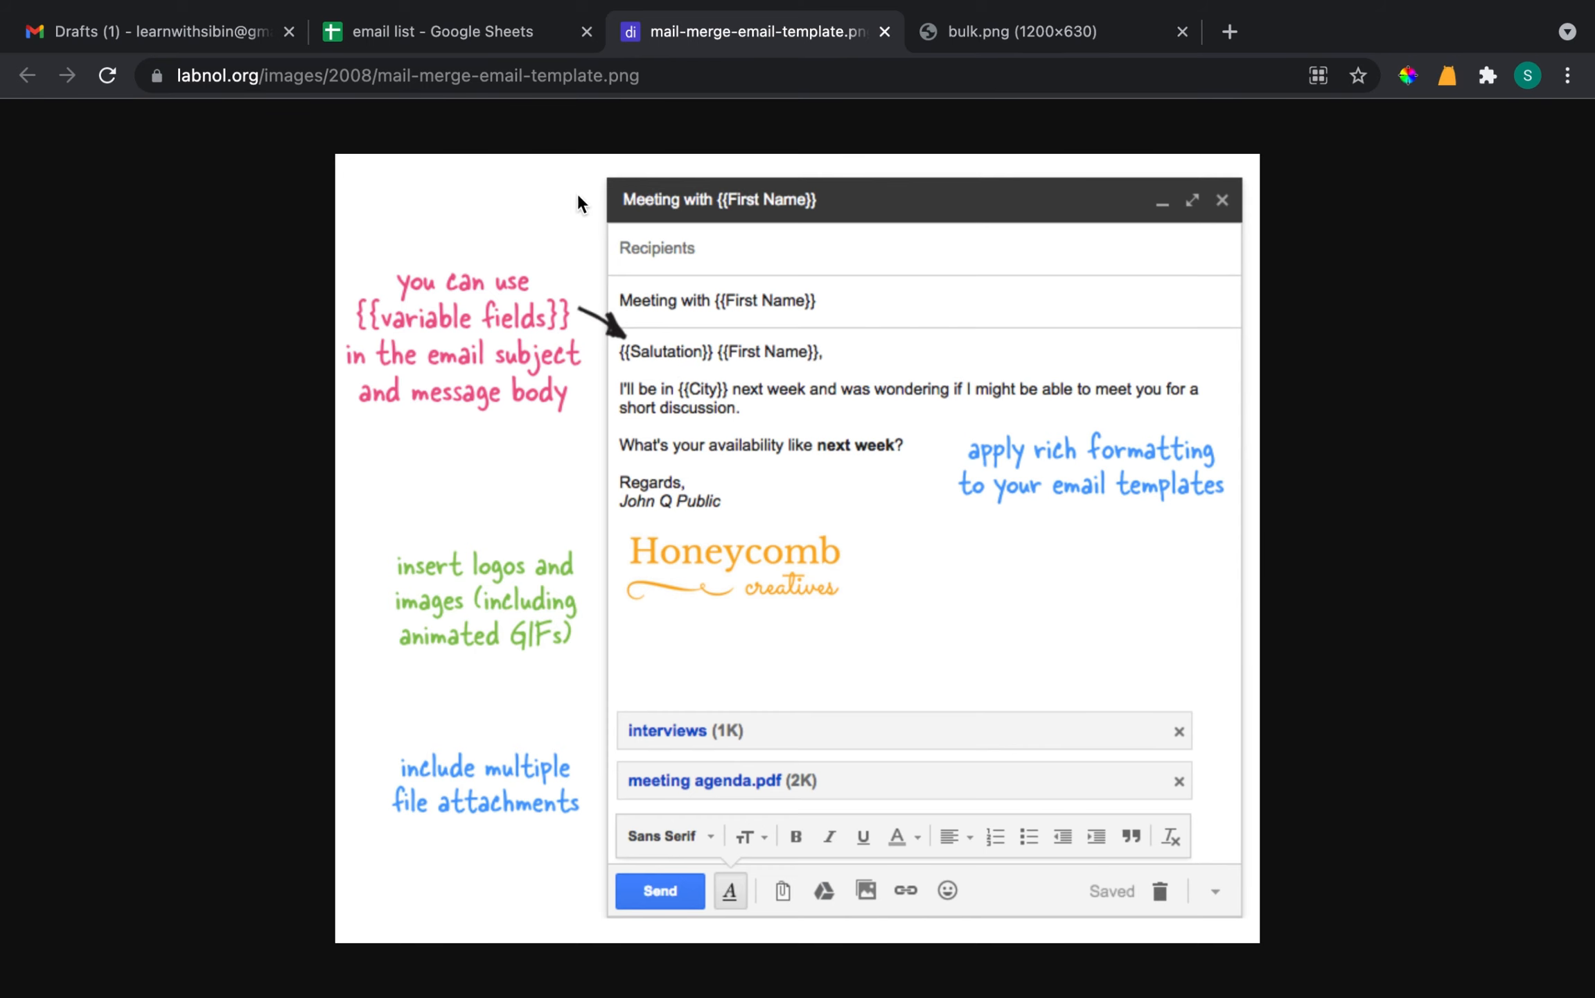
click(500, 49)
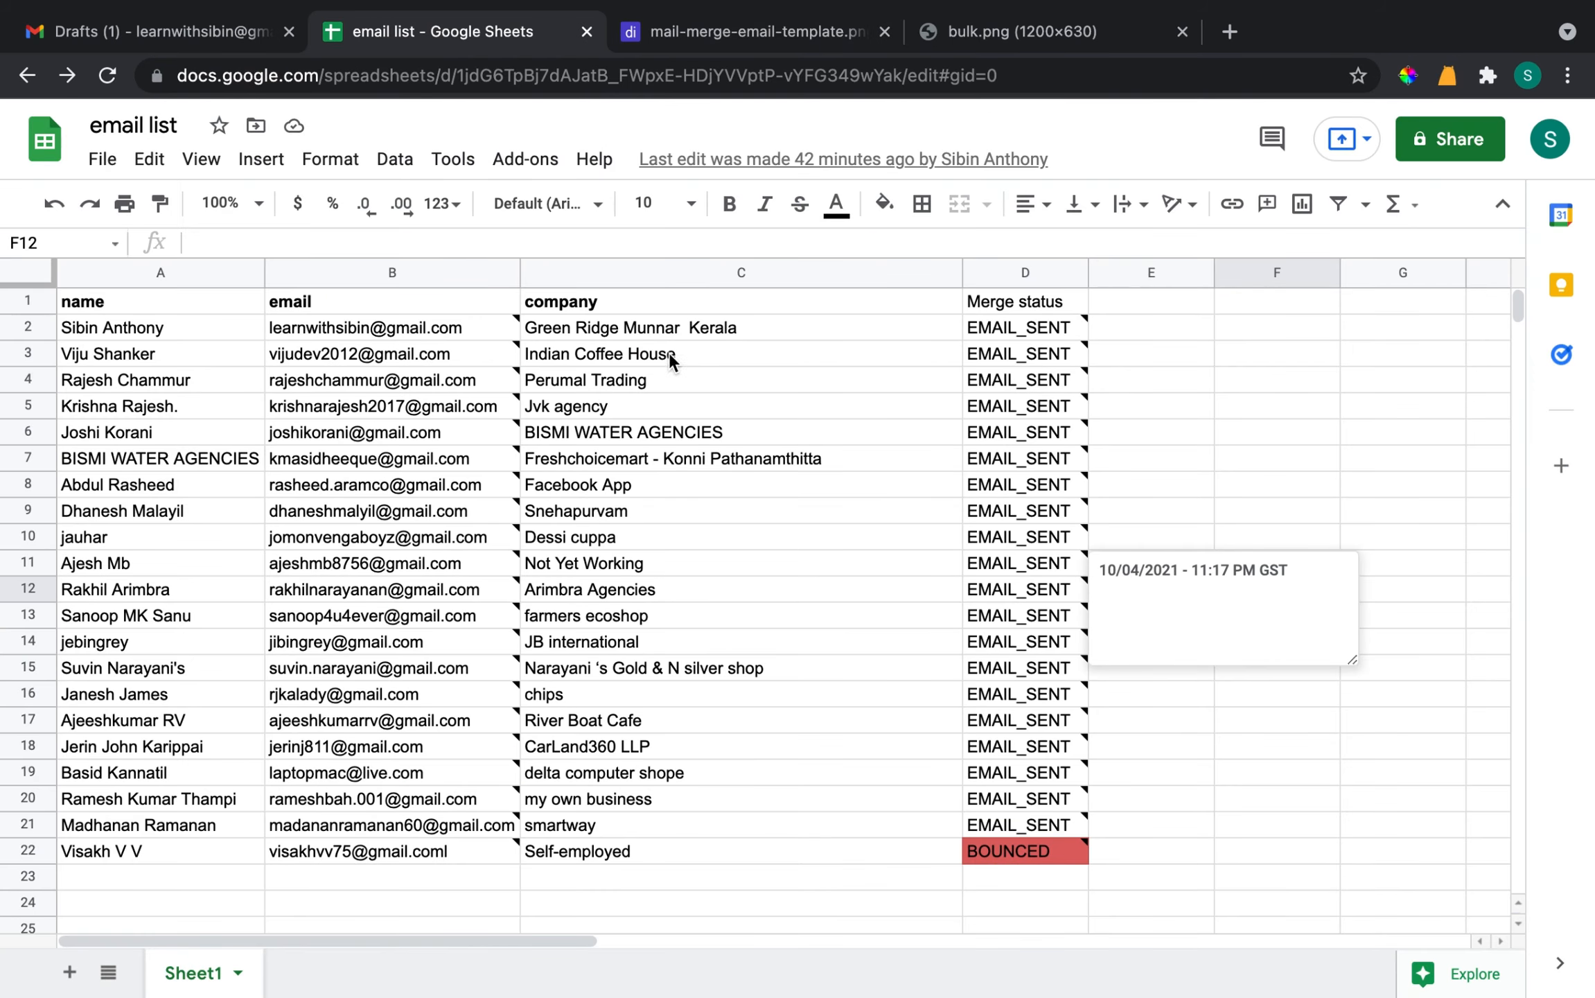
click(724, 32)
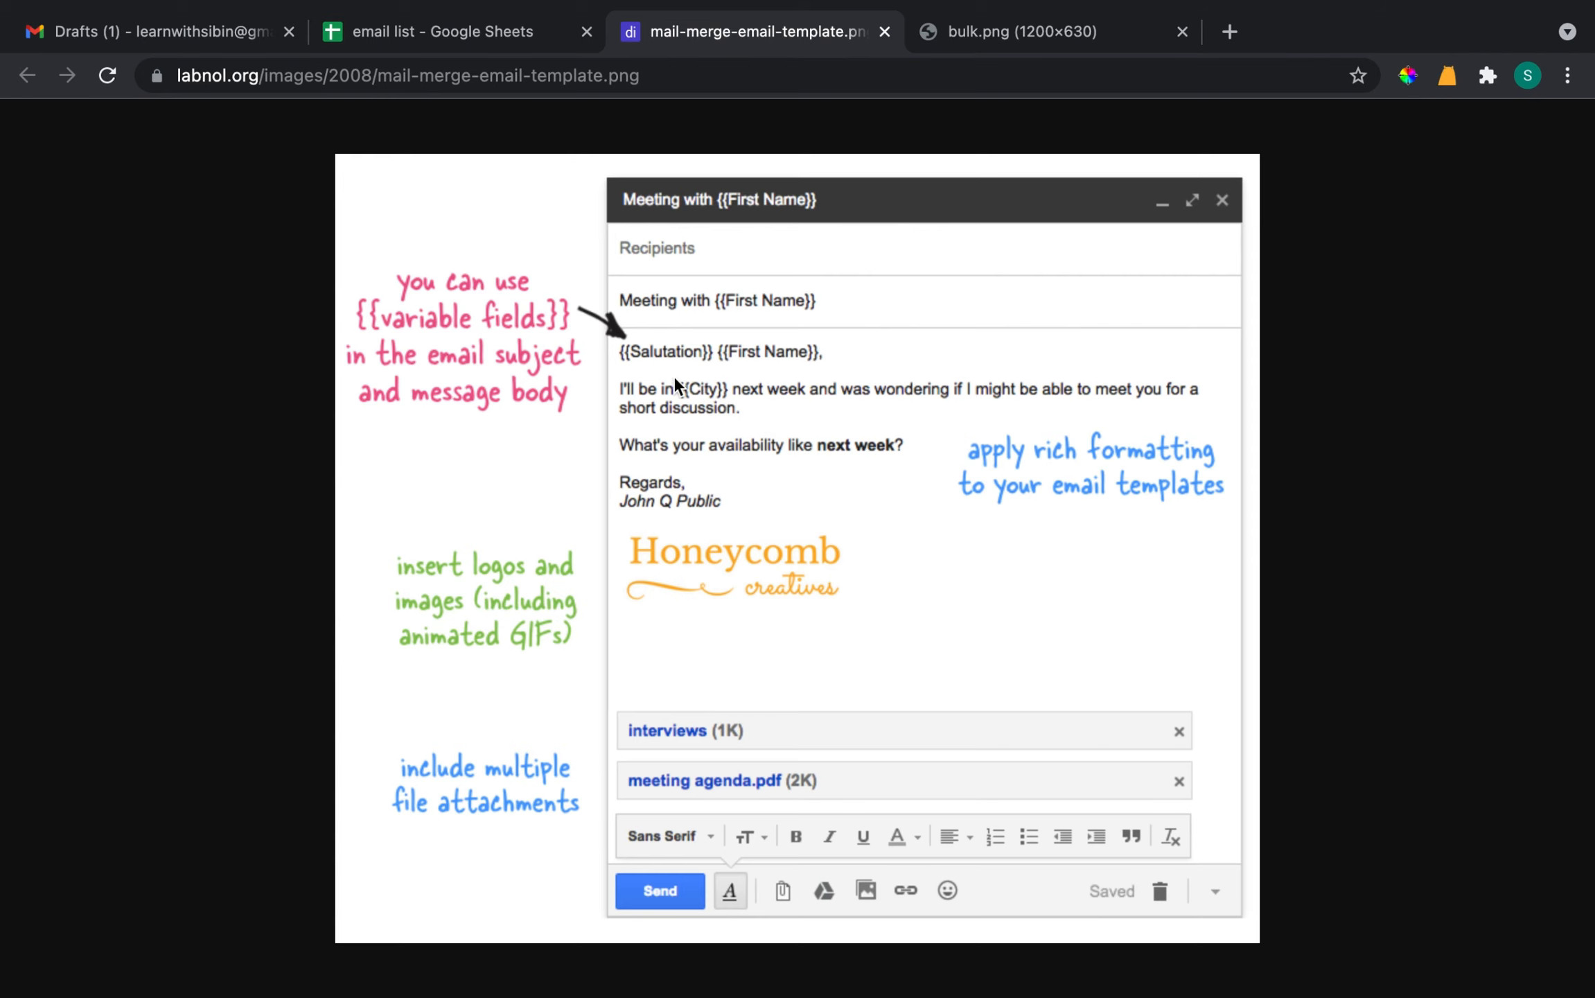
click(467, 34)
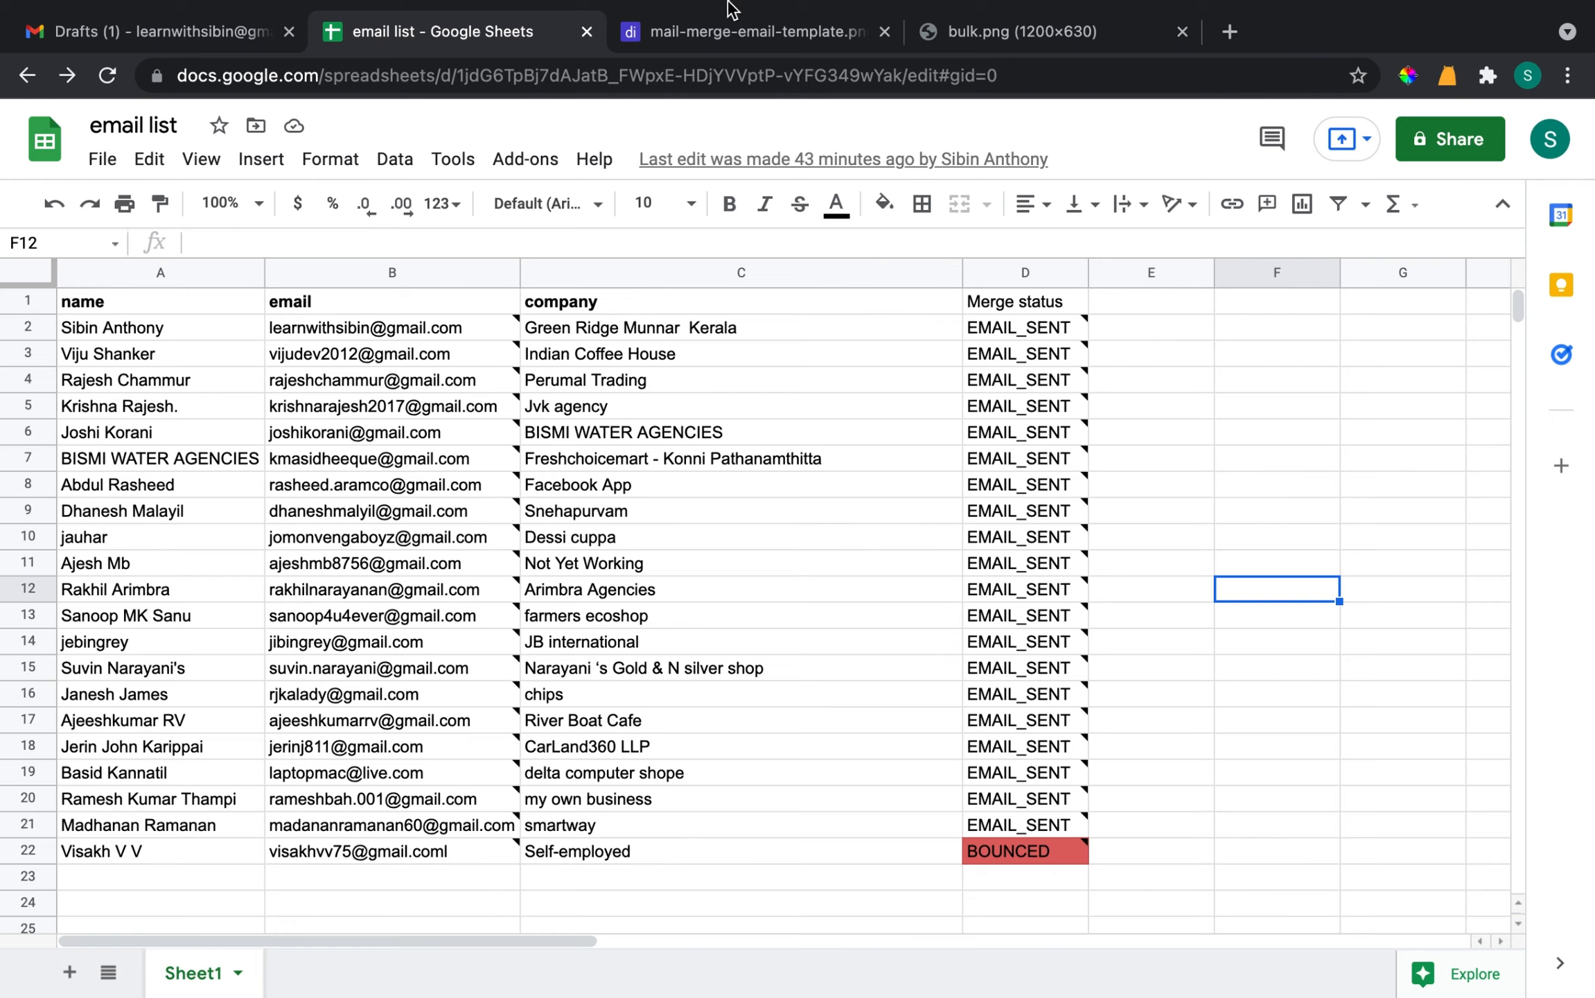
Return to the Invitation draft in Gmail and review its full message body
key(ctrl+shift+Tab)
drag(1057, 827, 724, 435)
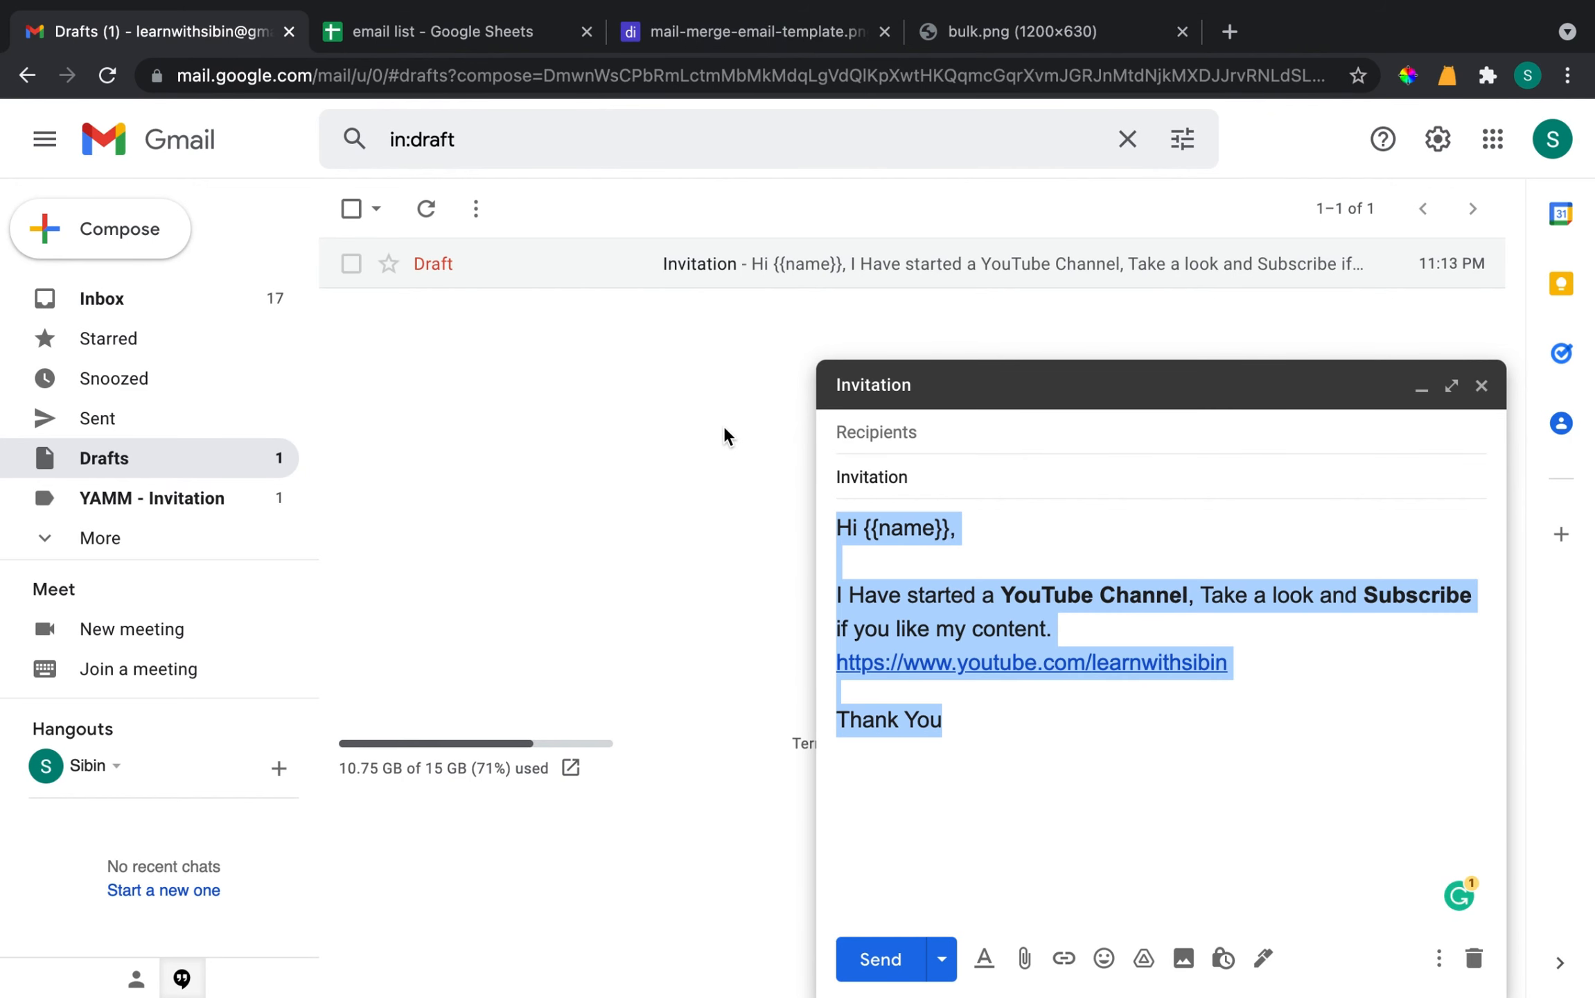
click(1084, 767)
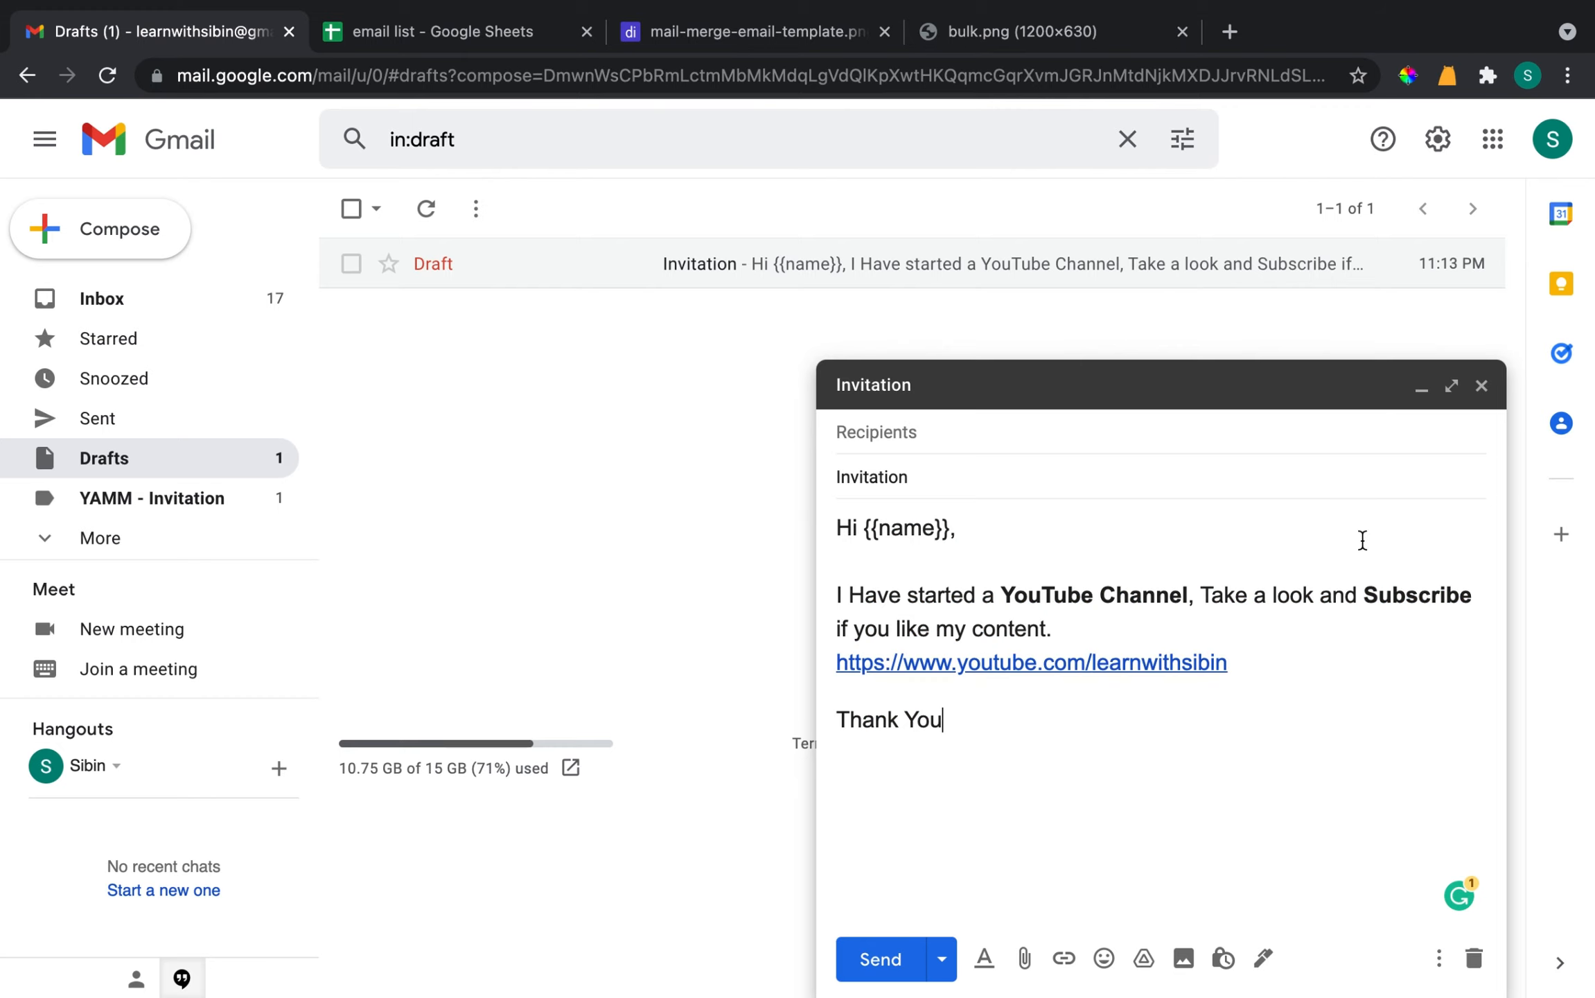
mouse_move(1462, 894)
mouse_move(487, 43)
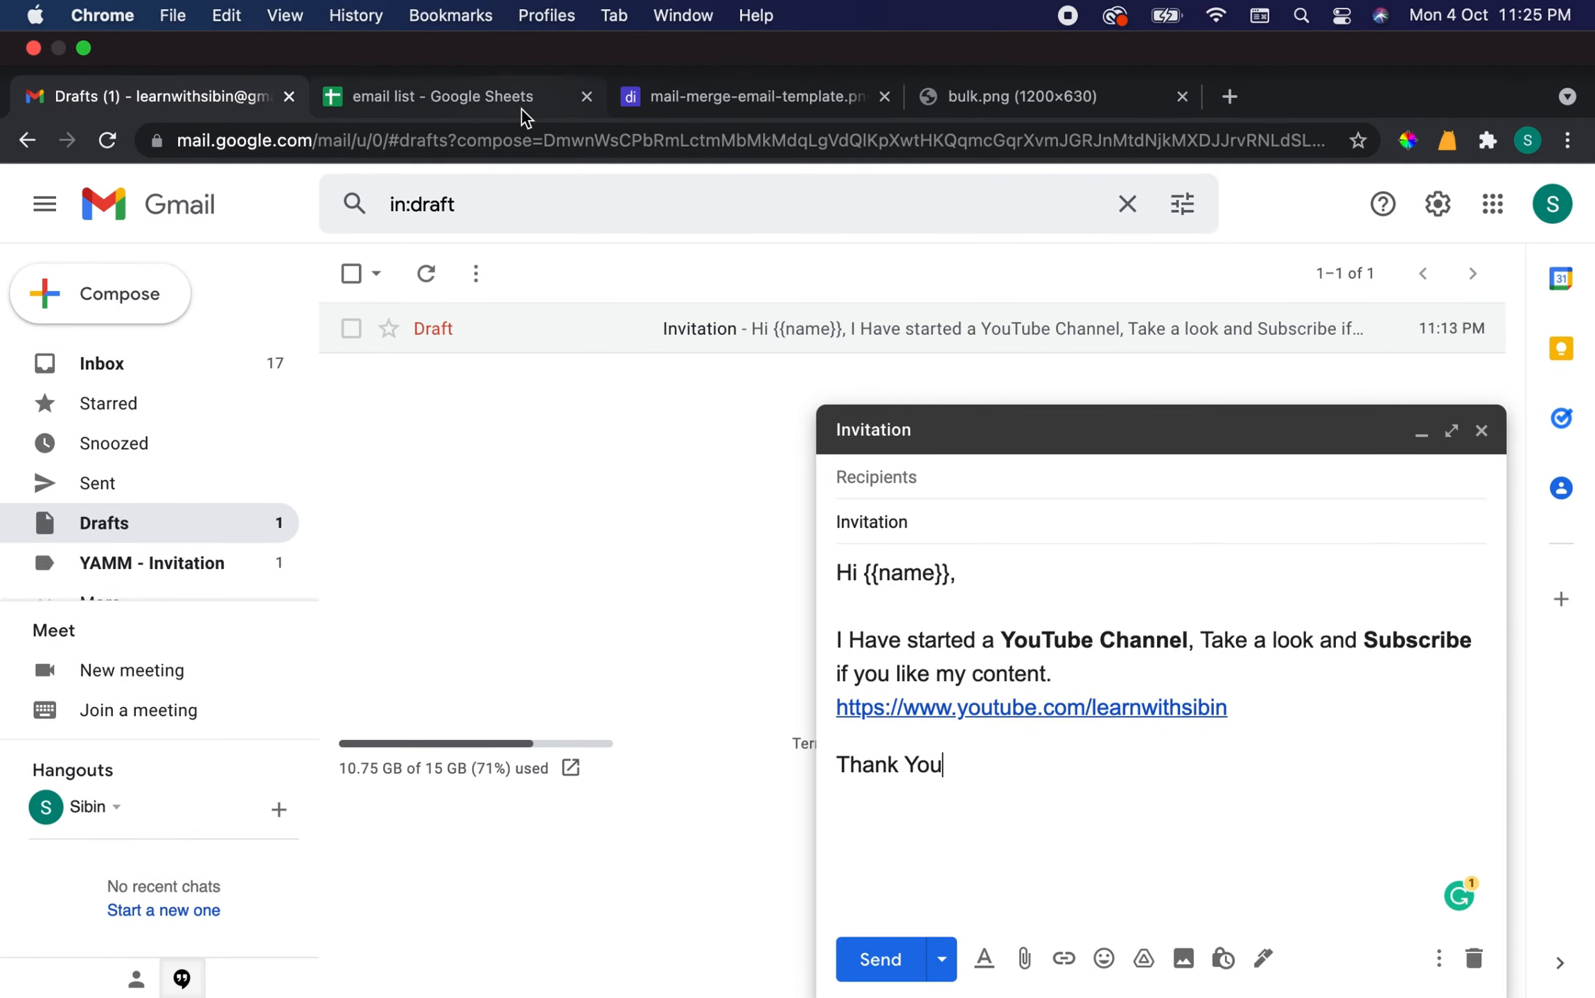